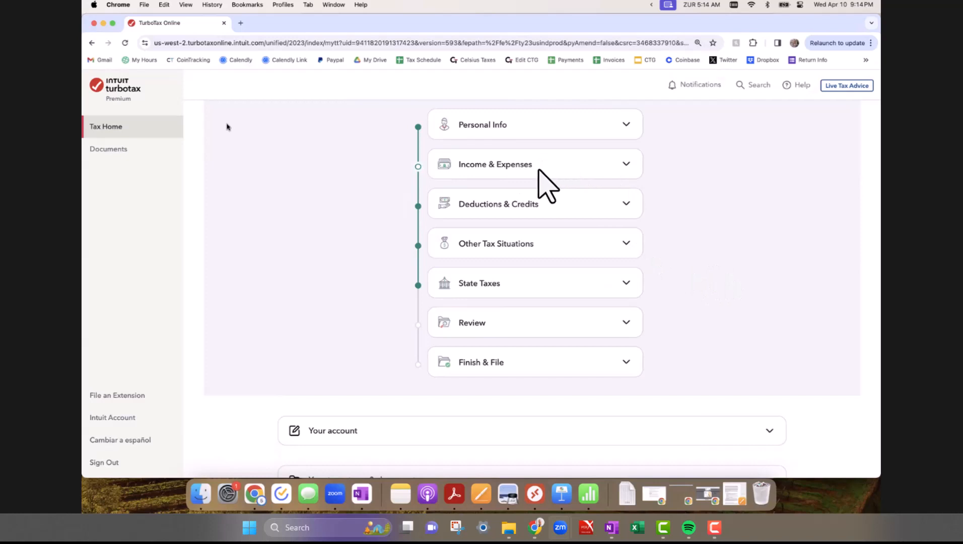
# - Resume the Income & Expenses section and start the Stocks, Cryptocurrency, Mutual Funds, Bonds, Other (1099-B) topic
pyautogui.click(626, 166)
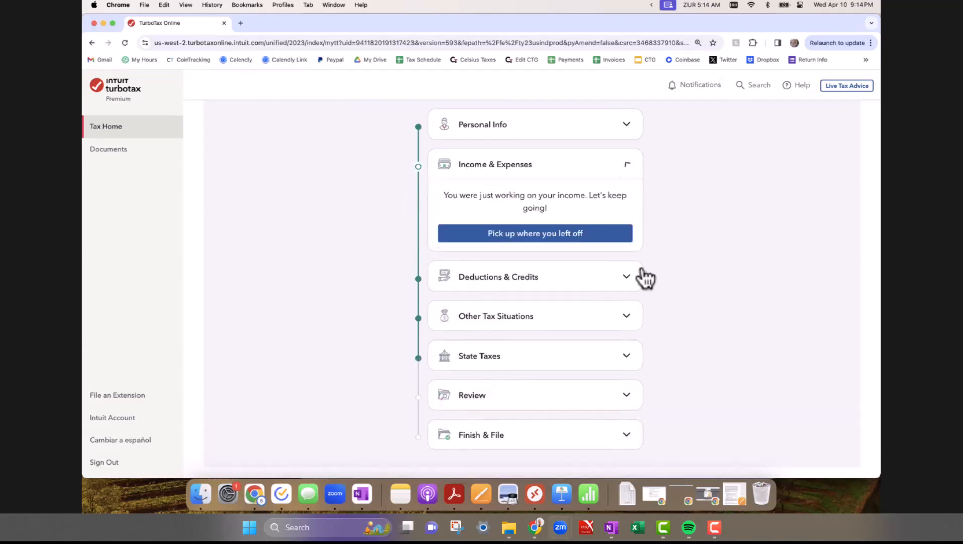
pyautogui.click(535, 236)
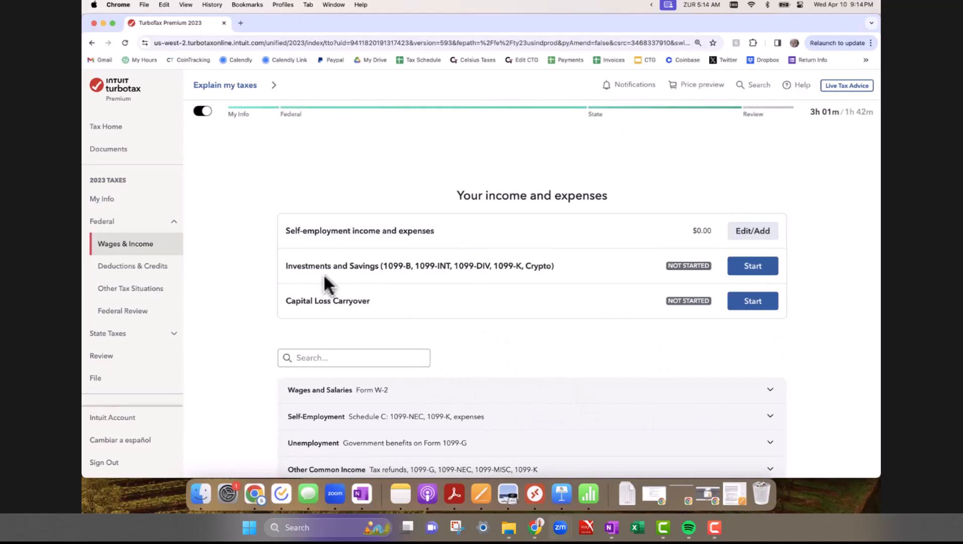
pyautogui.tripleClick(371, 266)
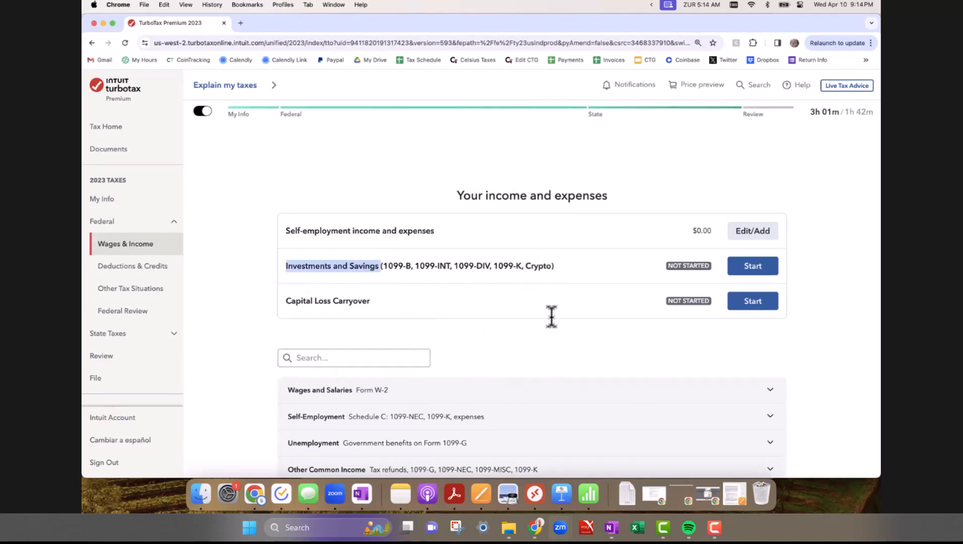
pyautogui.scroll(-3, 481, 336)
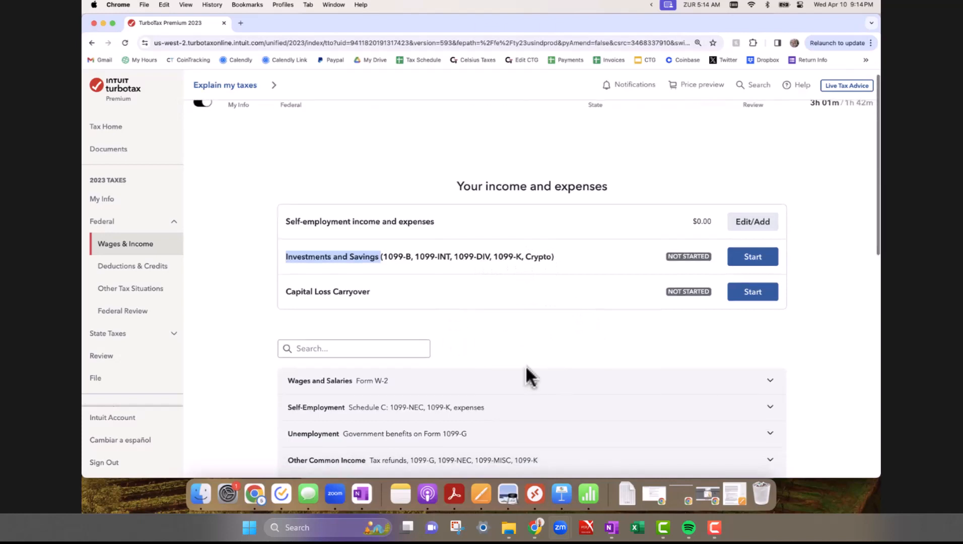
pyautogui.scroll(-1, 529, 393)
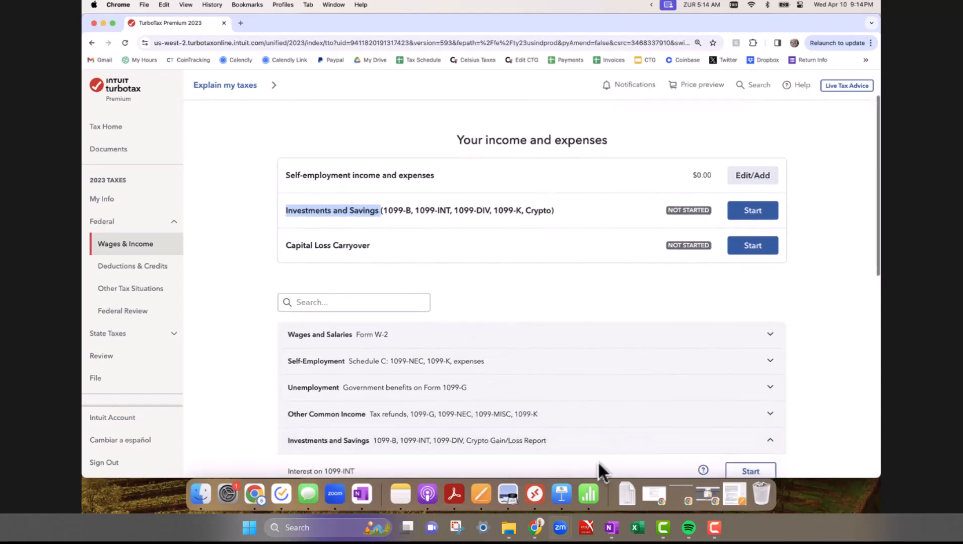
pyautogui.scroll(-4, 509, 420)
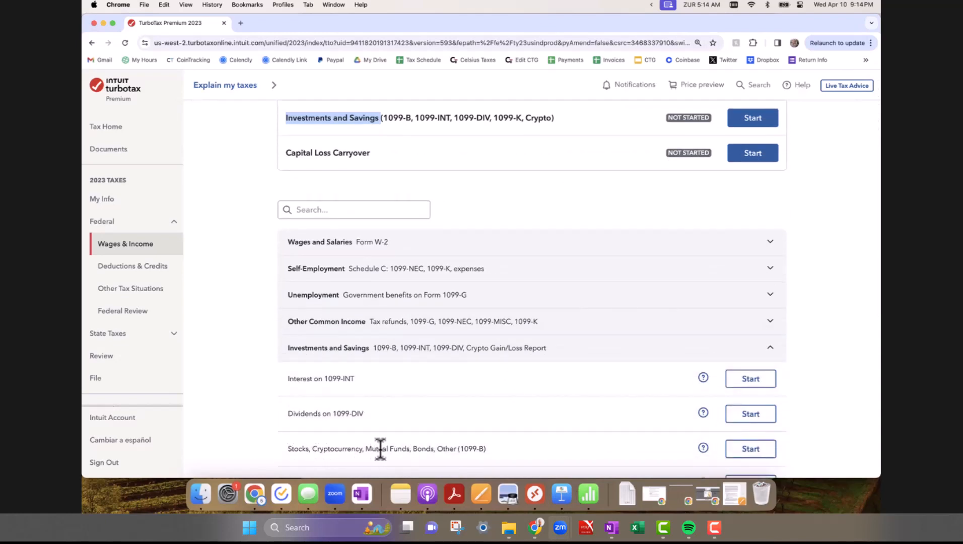
pyautogui.click(750, 449)
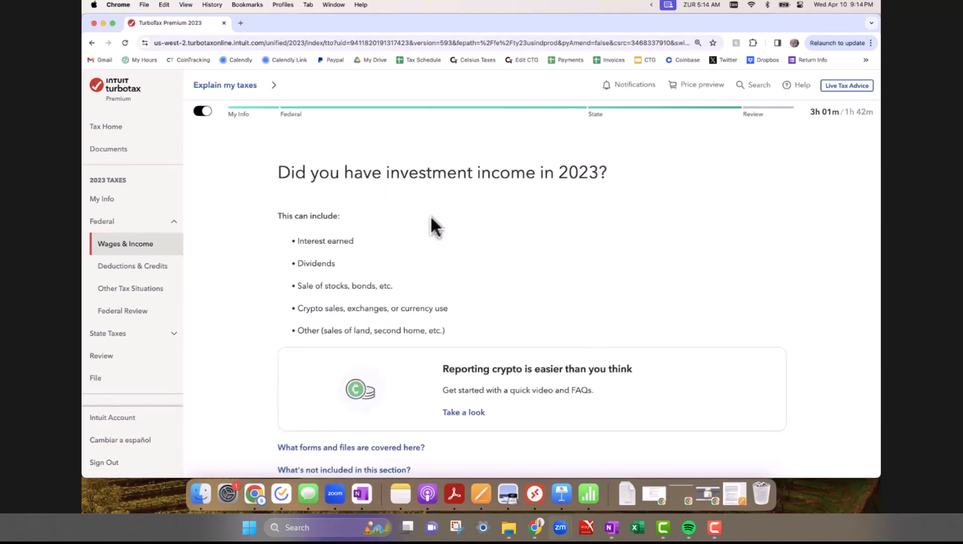
# - Answer Yes to having had investment income and Yes to having had crypto income or losses in 2023
pyautogui.scroll(-5, 455, 257)
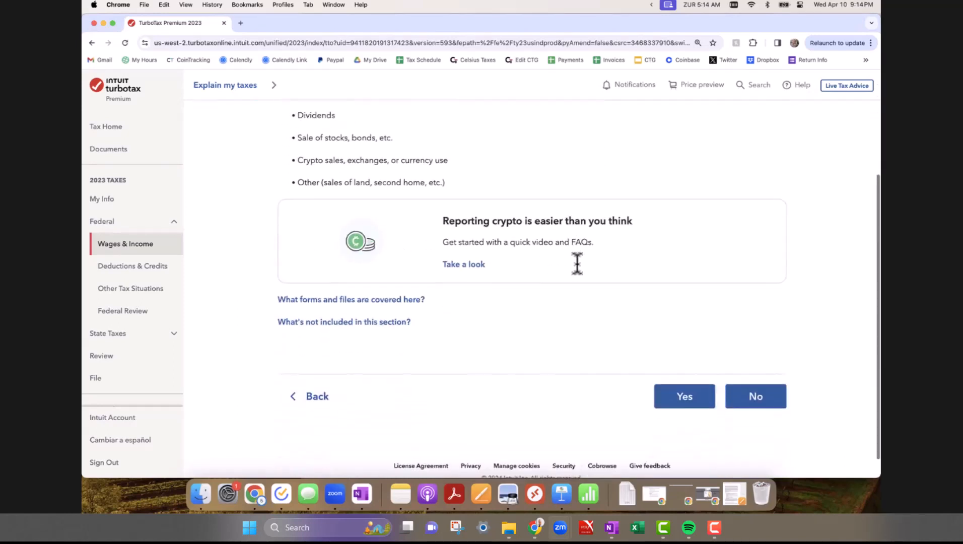
pyautogui.click(686, 377)
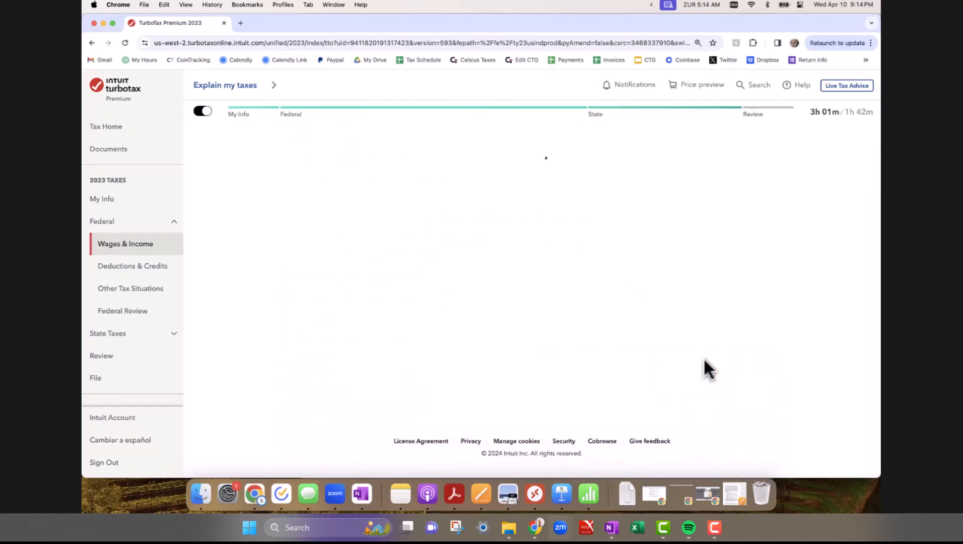
pyautogui.scroll(-2, 505, 318)
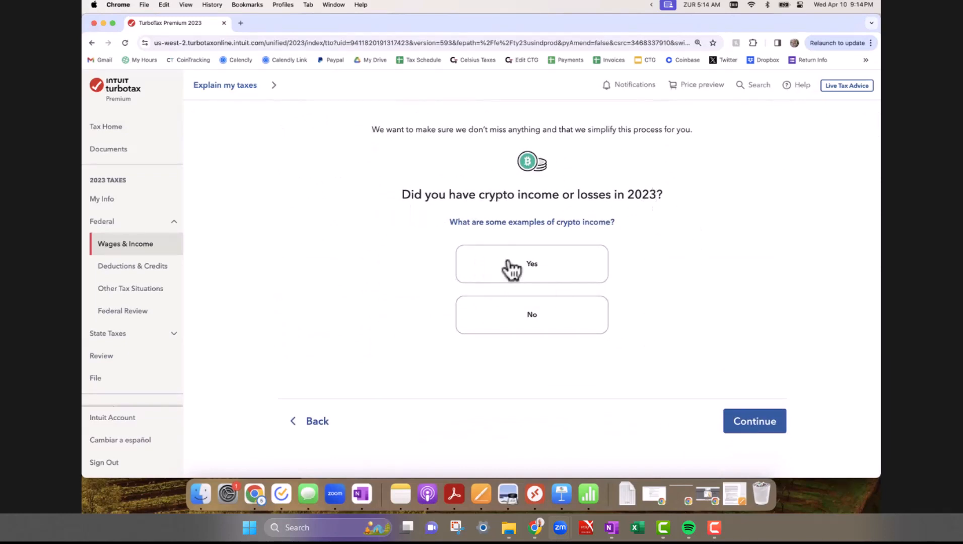
pyautogui.click(550, 272)
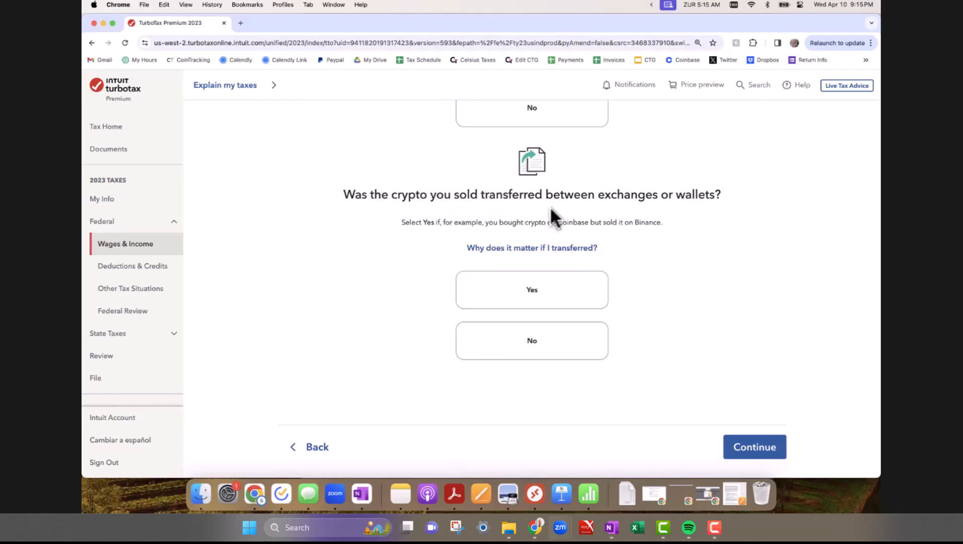
# - Answer the crypto questions with Yes for transfers, No for NFTs, Yes for crypto rewards and No for DeFi or DAO, and submit them
pyautogui.click(531, 303)
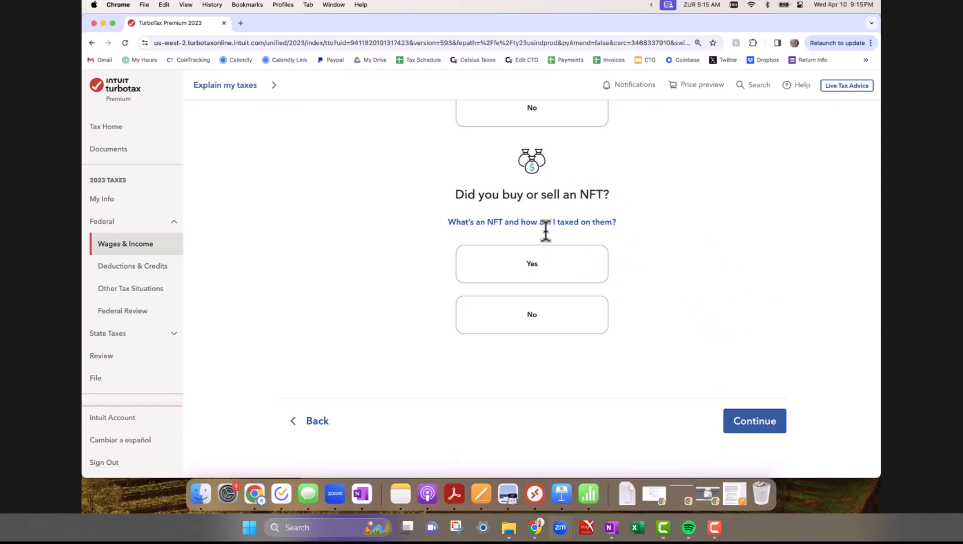
pyautogui.click(529, 314)
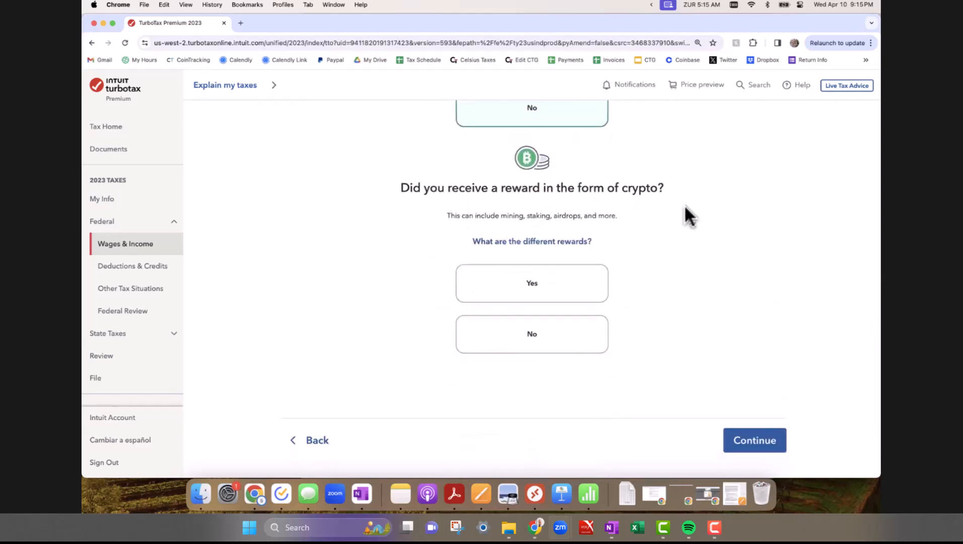
pyautogui.click(506, 335)
pyautogui.click(536, 288)
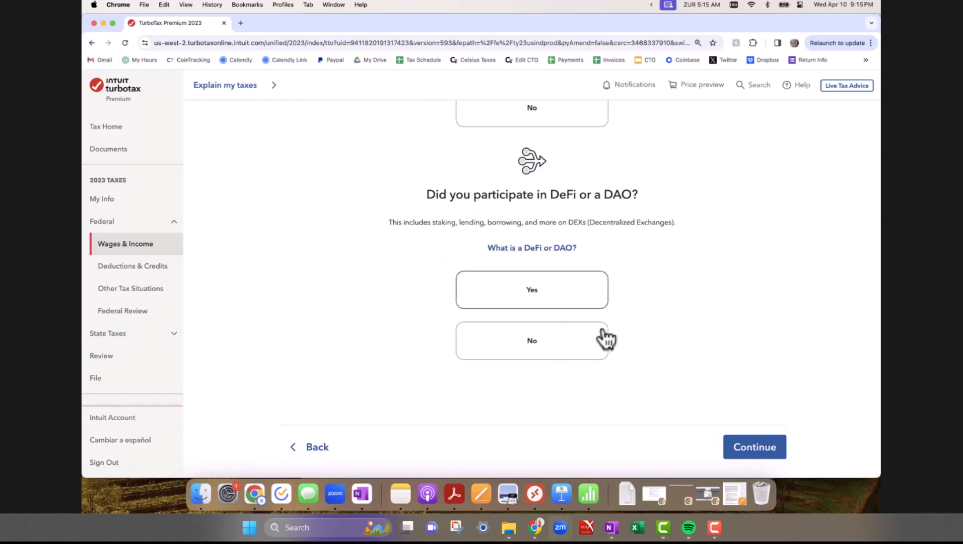
pyautogui.click(533, 355)
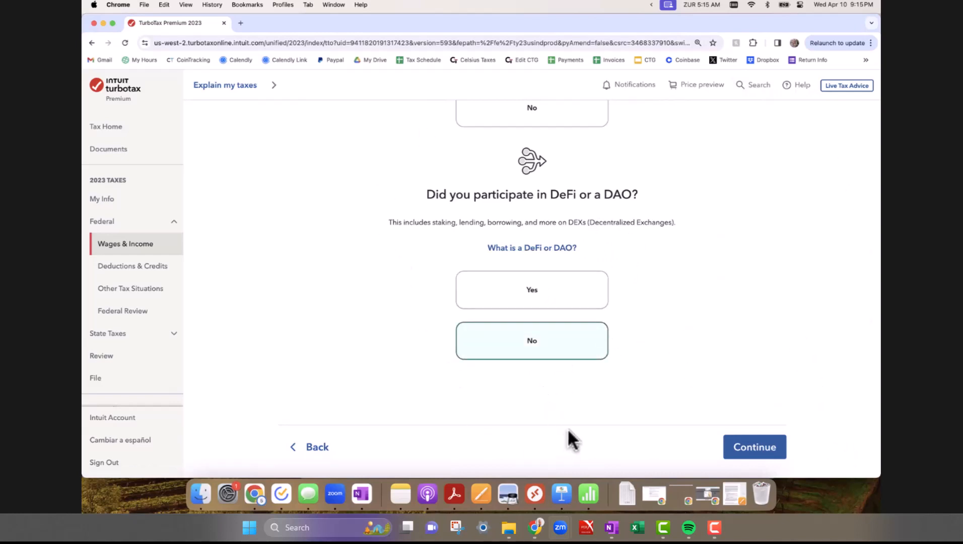
pyautogui.click(754, 449)
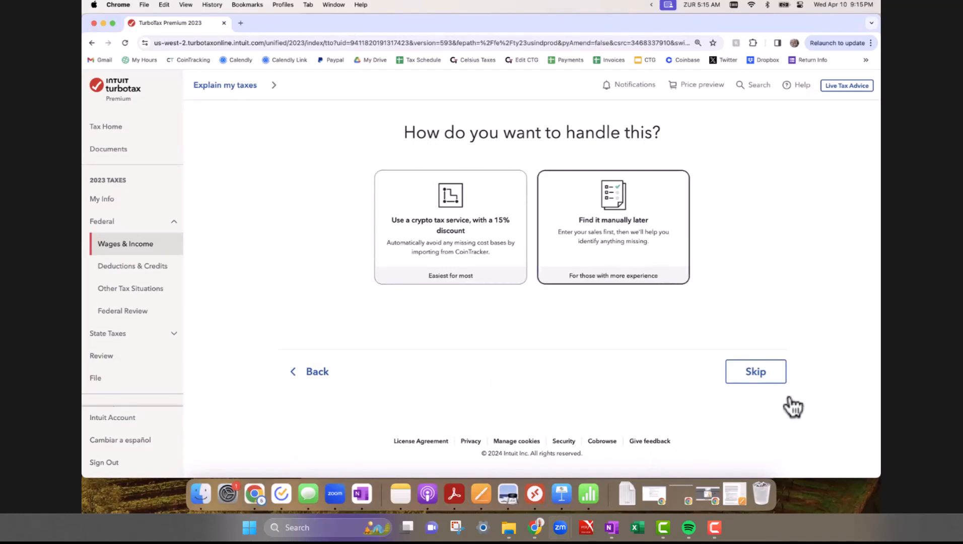
# - Skip the choice between a crypto tax service and finding it manually, and postpone next year's automatic form import with Maybe later
pyautogui.click(756, 372)
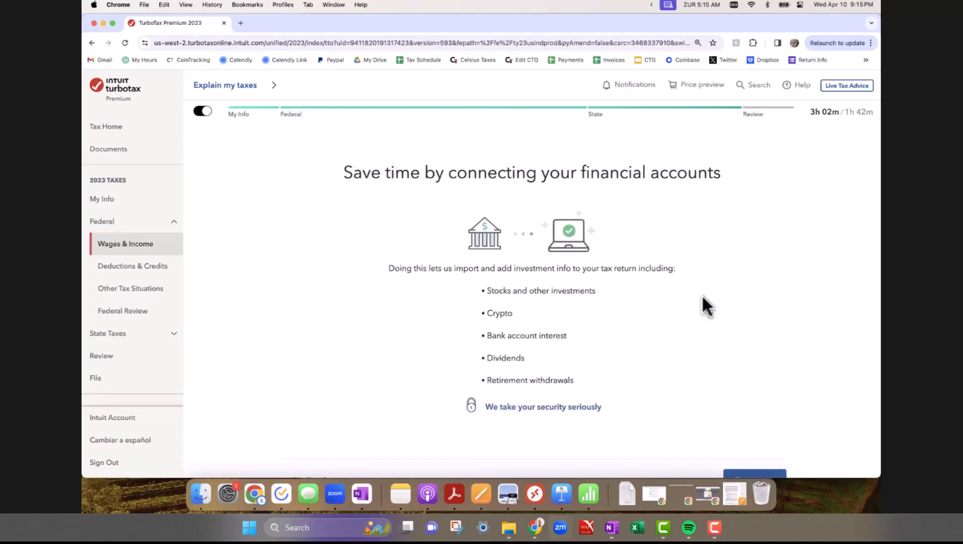
pyautogui.scroll(-2, 702, 296)
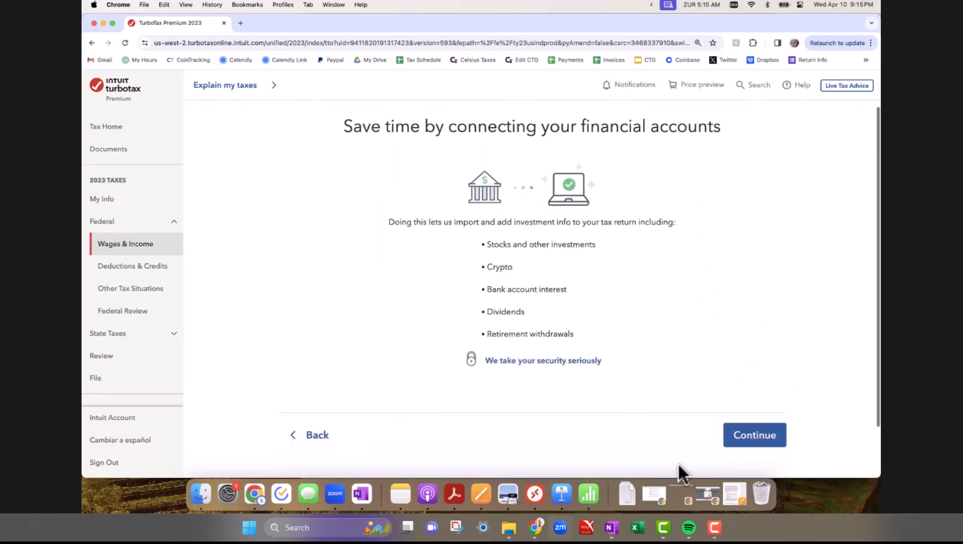
pyautogui.click(753, 440)
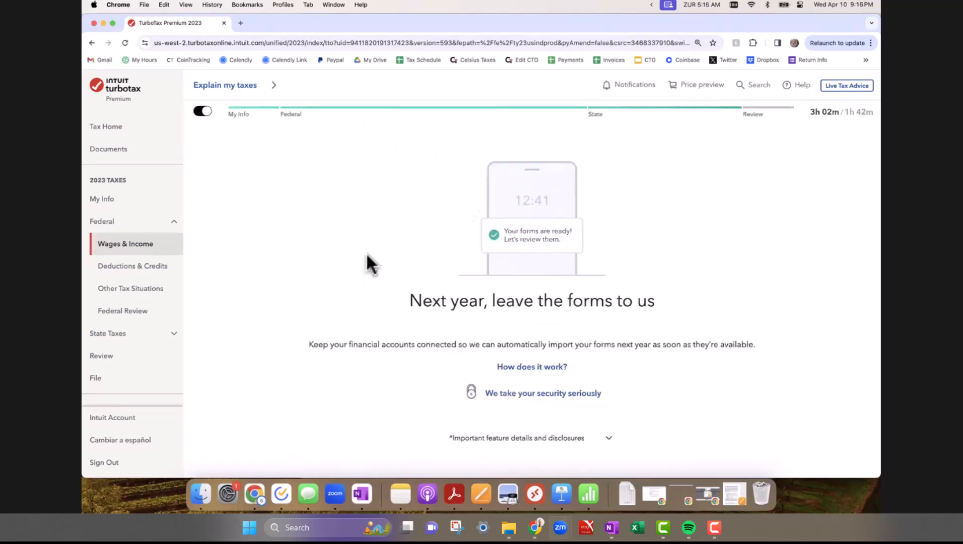
pyautogui.scroll(-2, 673, 422)
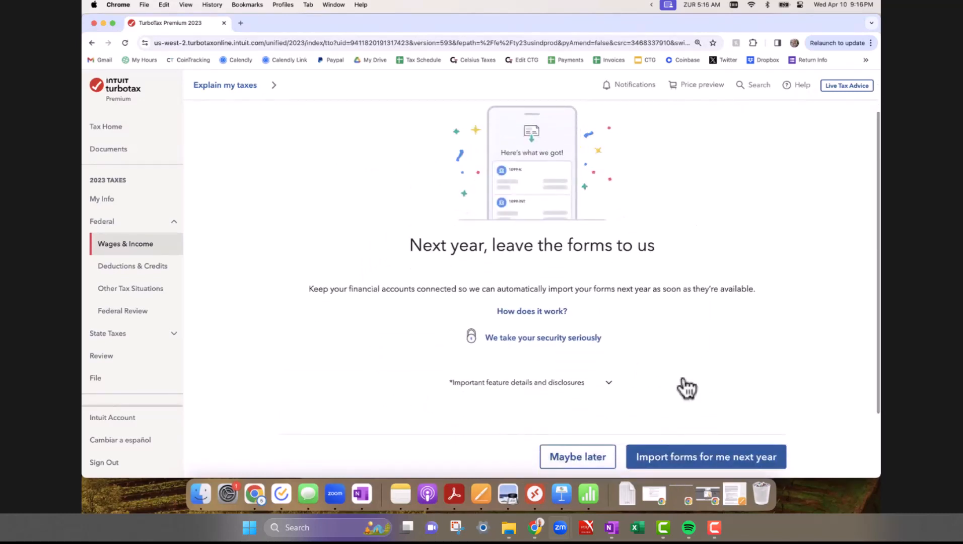
pyautogui.scroll(-1, 580, 433)
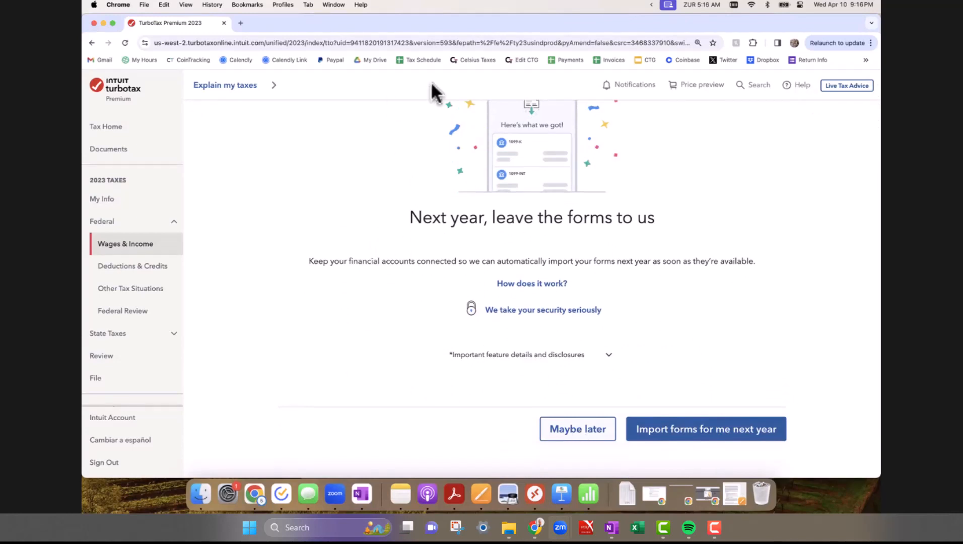
pyautogui.click(577, 437)
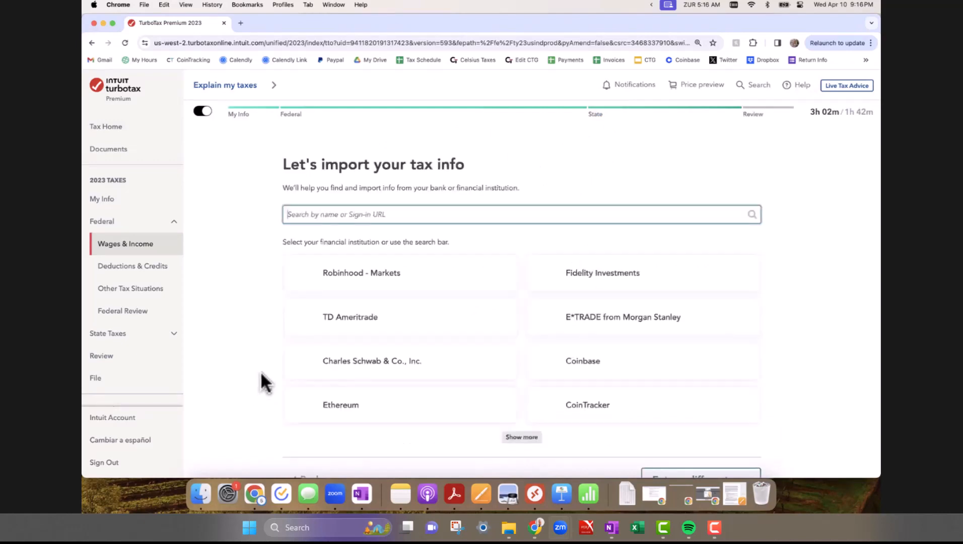
# - Choose to enter the tax info a different way instead of importing it, with Cryptocurrency as the investment type
pyautogui.scroll(-1, 452, 190)
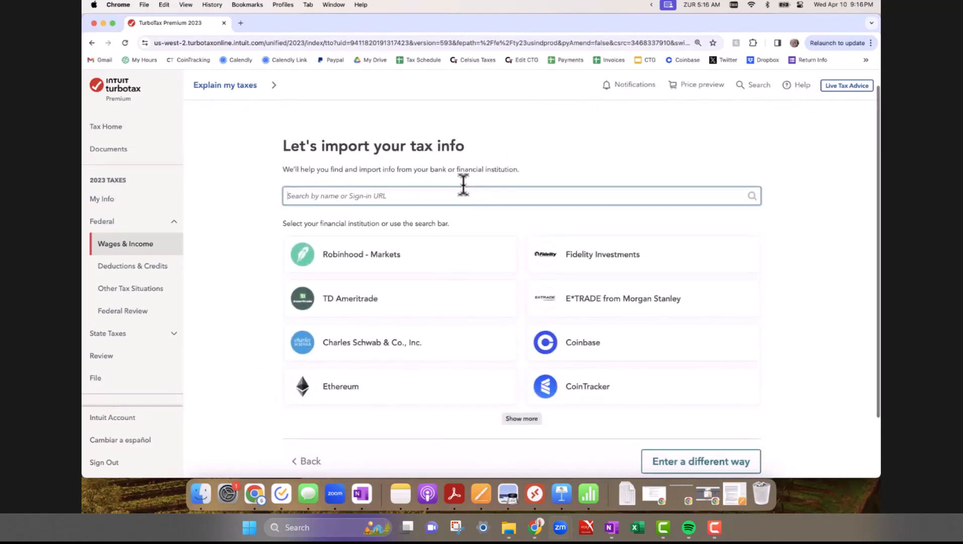
pyautogui.scroll(-3, 426, 306)
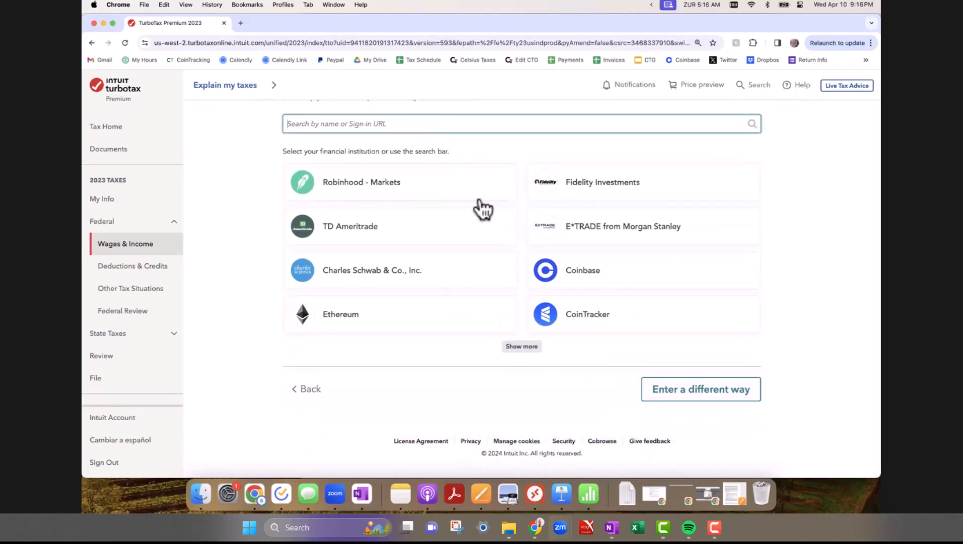
pyautogui.click(719, 403)
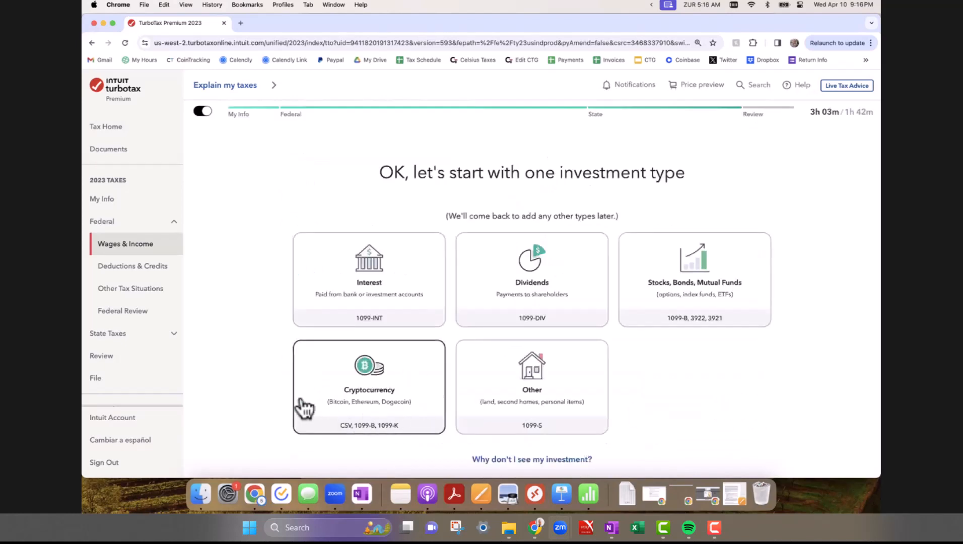
pyautogui.click(369, 388)
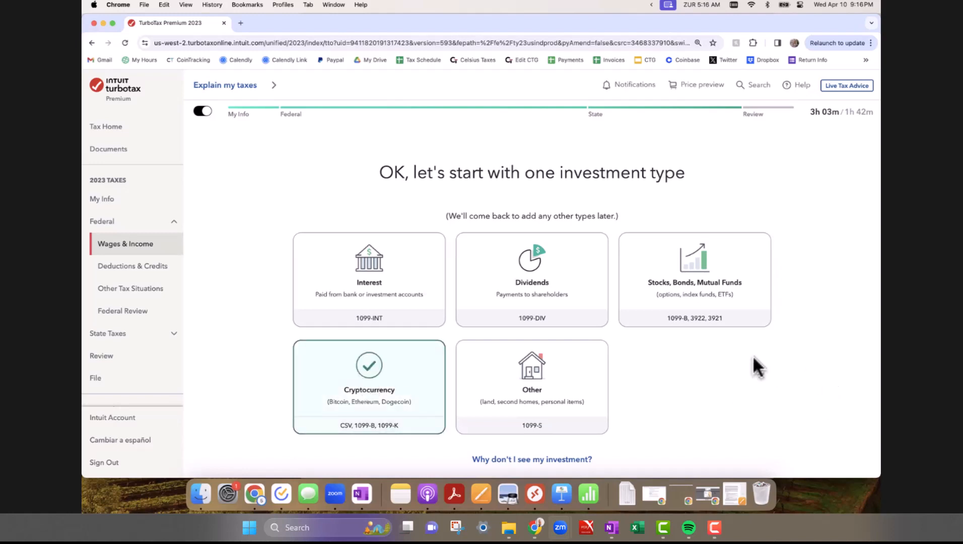
pyautogui.scroll(-1, 752, 355)
pyautogui.scroll(-3, 679, 353)
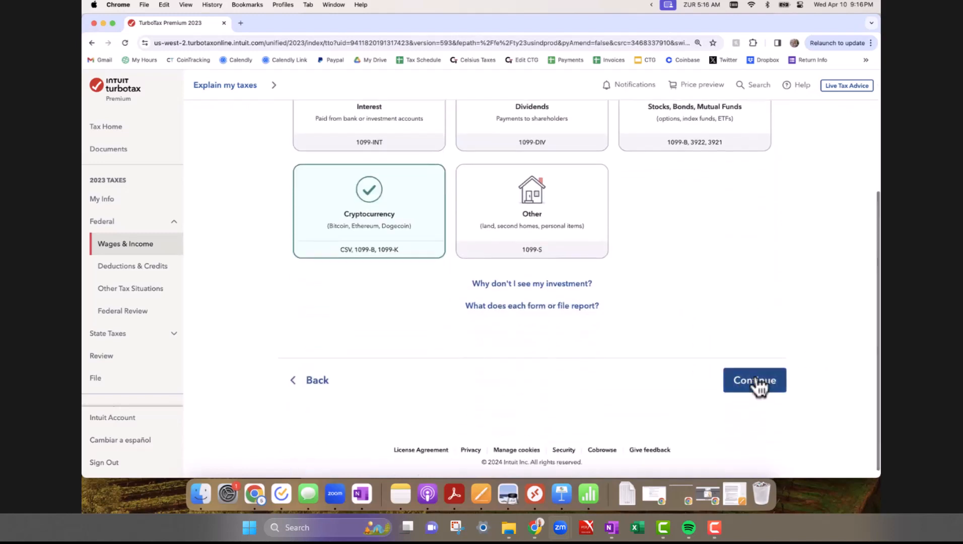
pyautogui.click(757, 385)
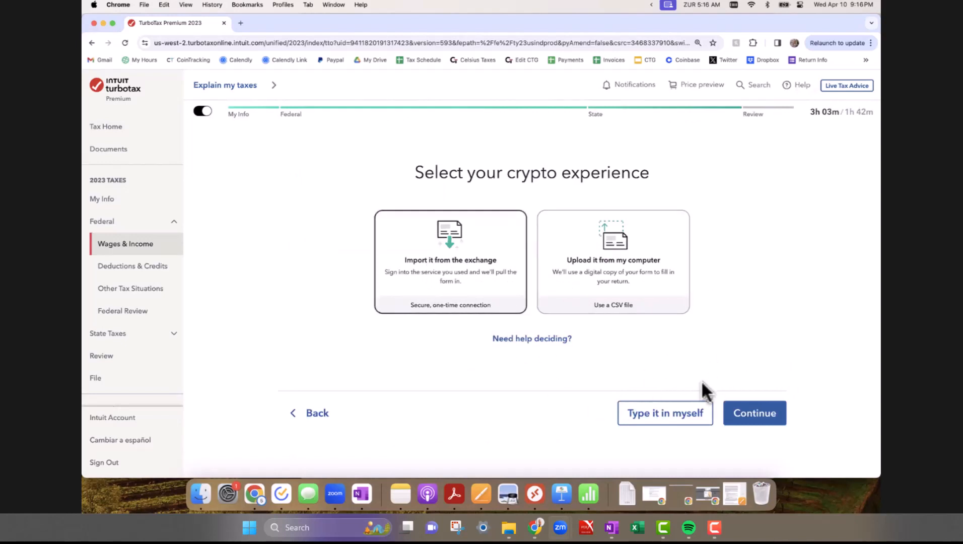
# - Choose to type in the crypto information manually and continue past the introductory video page
pyautogui.click(646, 419)
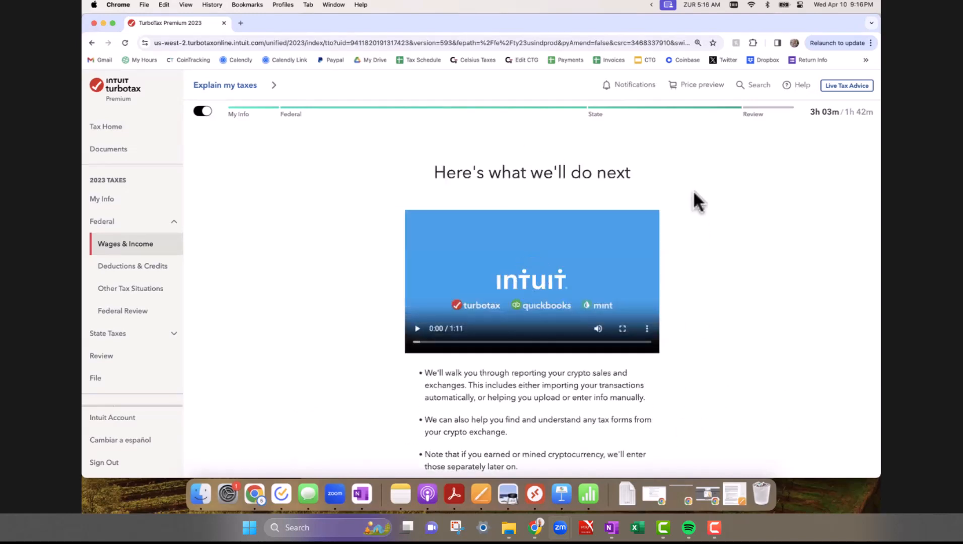
pyautogui.scroll(-5, 675, 275)
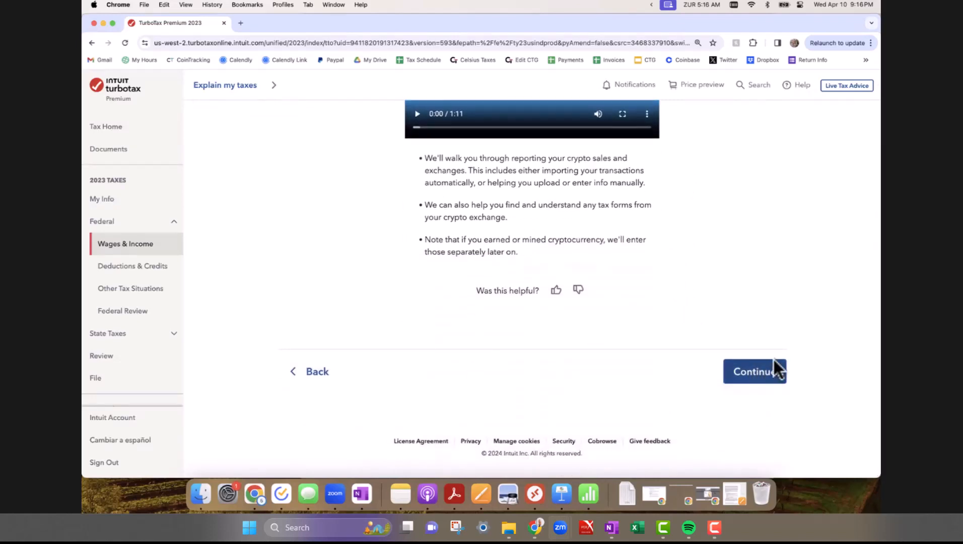
pyautogui.click(772, 358)
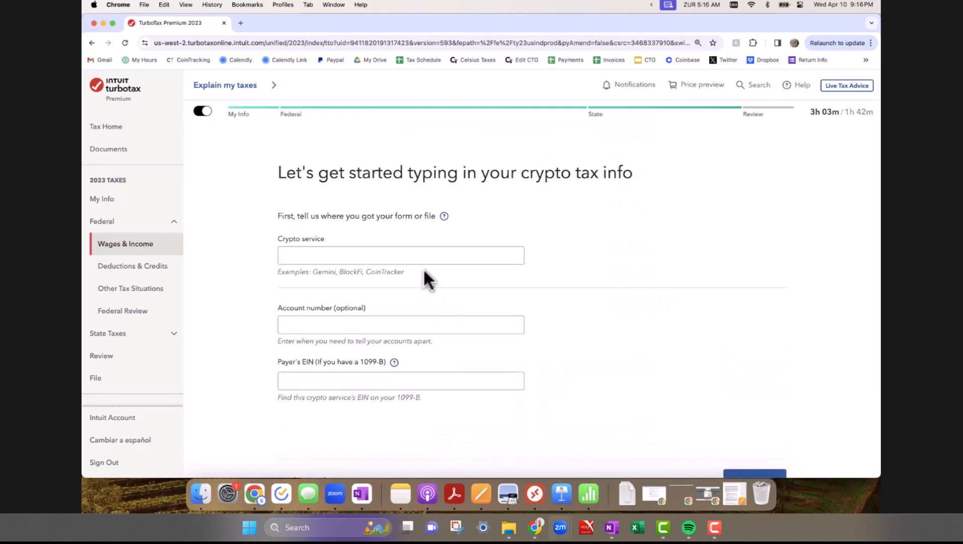
# - Enter "Various" as the crypto service
pyautogui.click(347, 258)
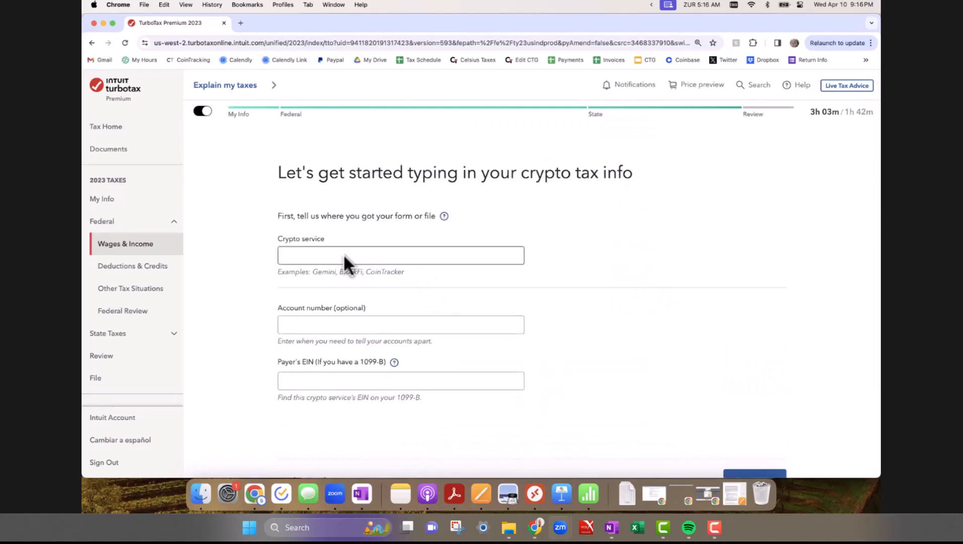
pyautogui.click(345, 257)
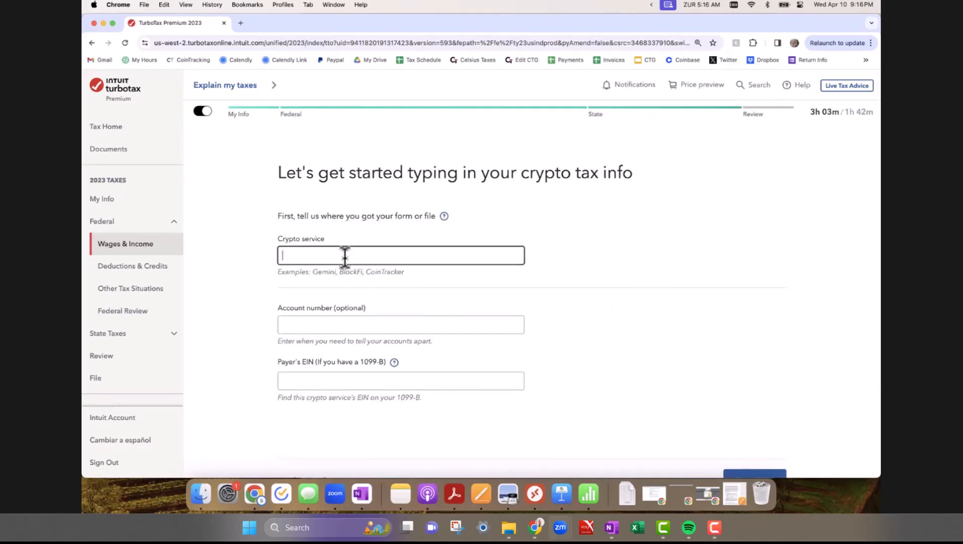
pyautogui.write('VARIOUS')
pyautogui.scroll(-2, 404, 380)
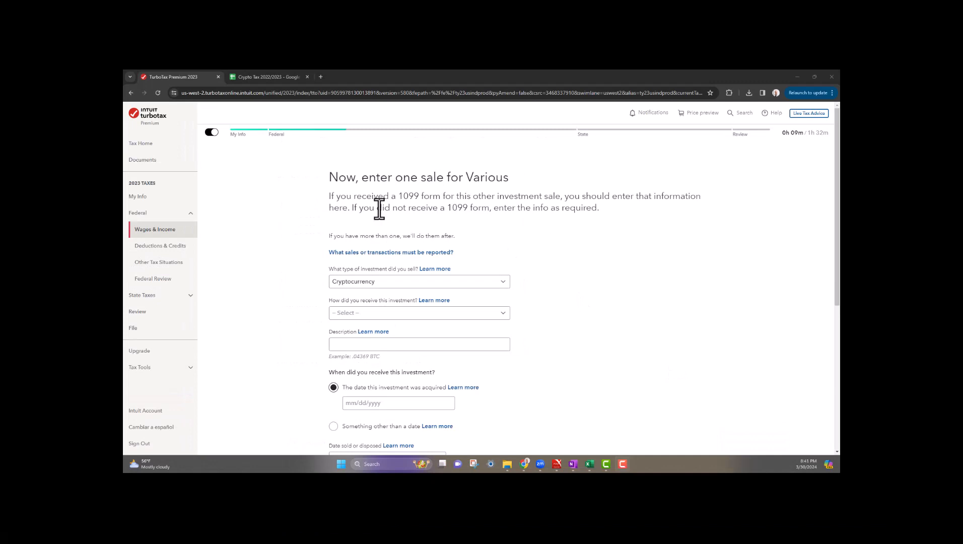
pyautogui.moveTo(327, 179); pyautogui.dragTo(518, 183)
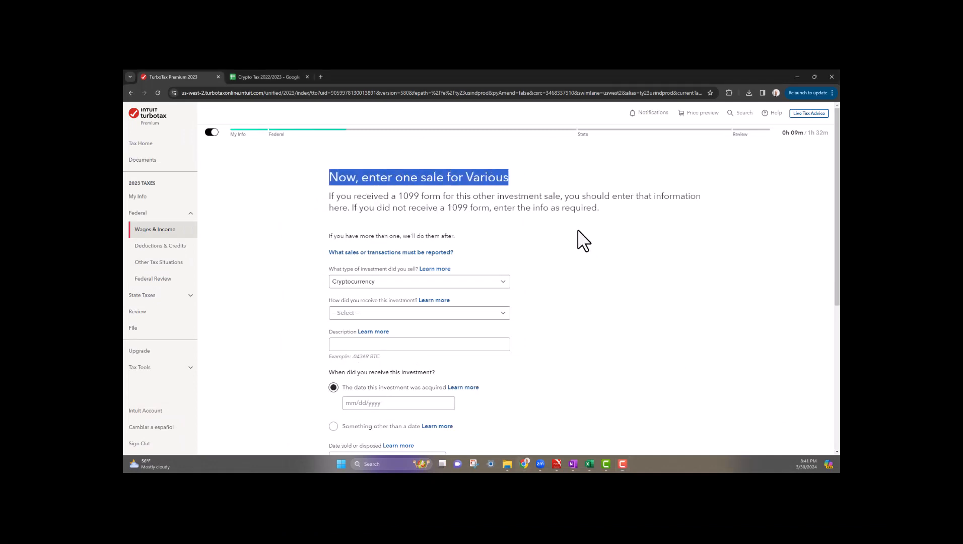
# - Set how the cryptocurrency investment was received to "I purchased it"
pyautogui.click(571, 249)
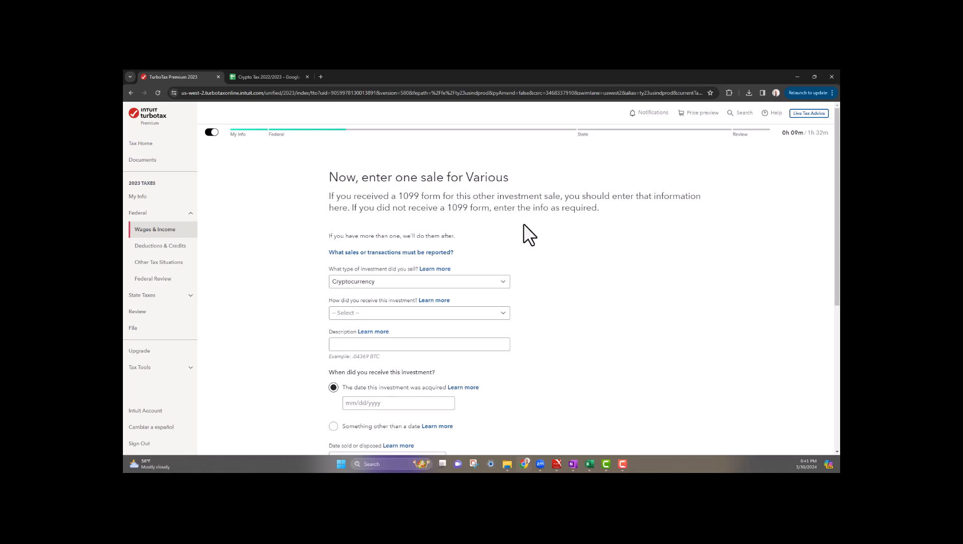
pyautogui.scroll(-3, 524, 225)
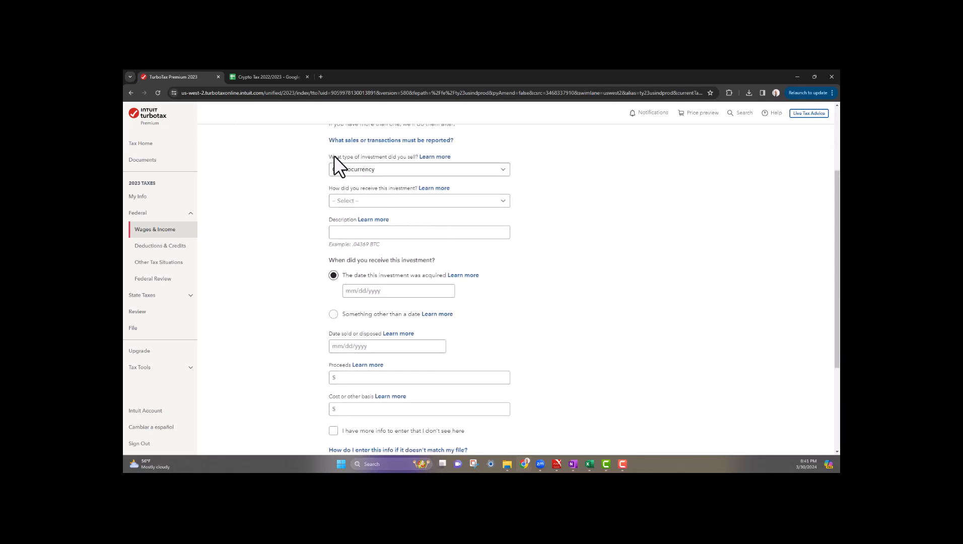
pyautogui.click(404, 202)
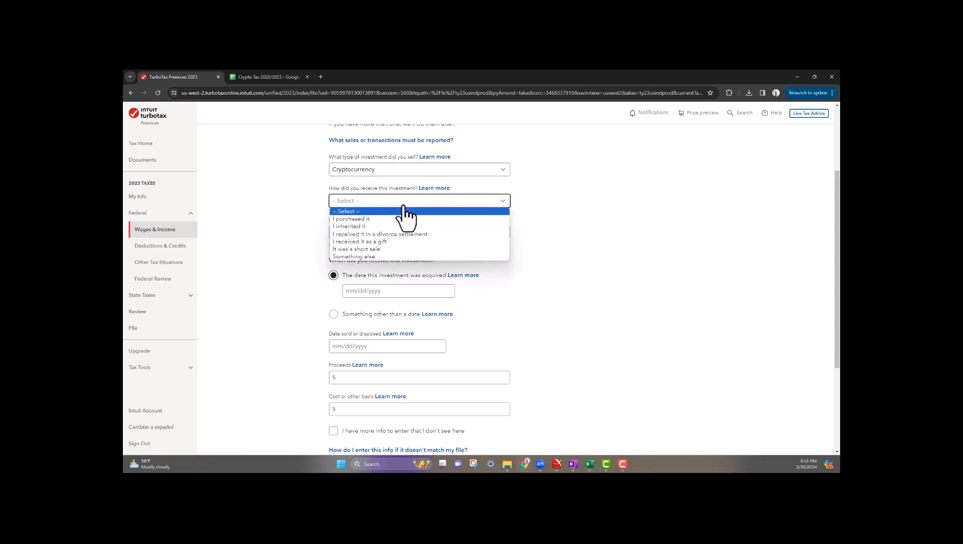
pyautogui.click(361, 219)
pyautogui.click(373, 232)
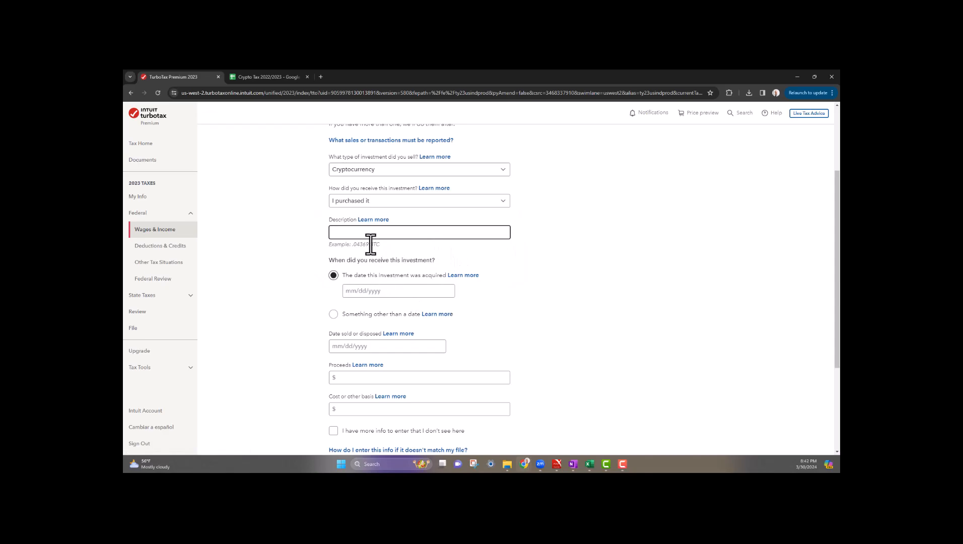
# - Look through the 2023 Gains & Losses, ETH, SOL, BTC and Other sheets of the Crypto Tax 2022/2023 spreadsheet
pyautogui.click(255, 76)
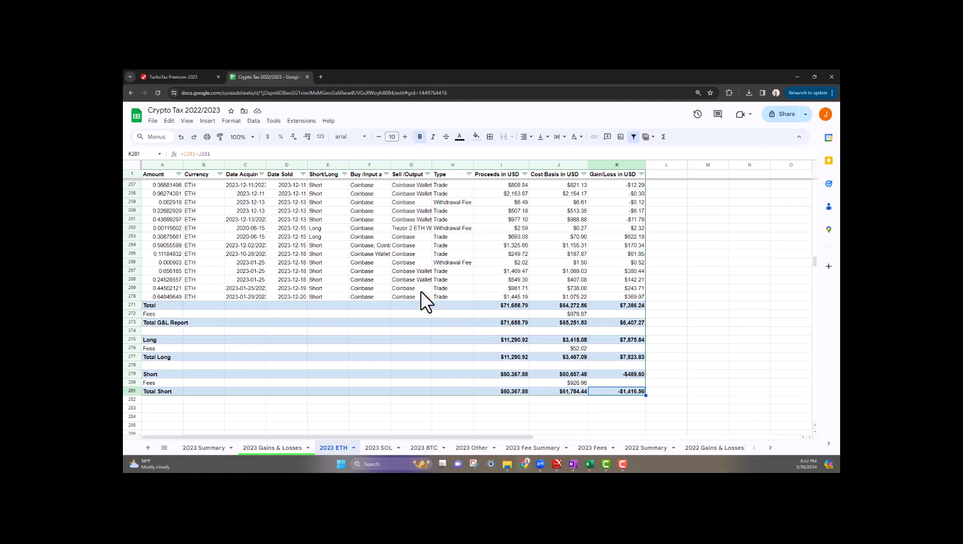
pyautogui.click(277, 448)
pyautogui.scroll(20, 251, 246)
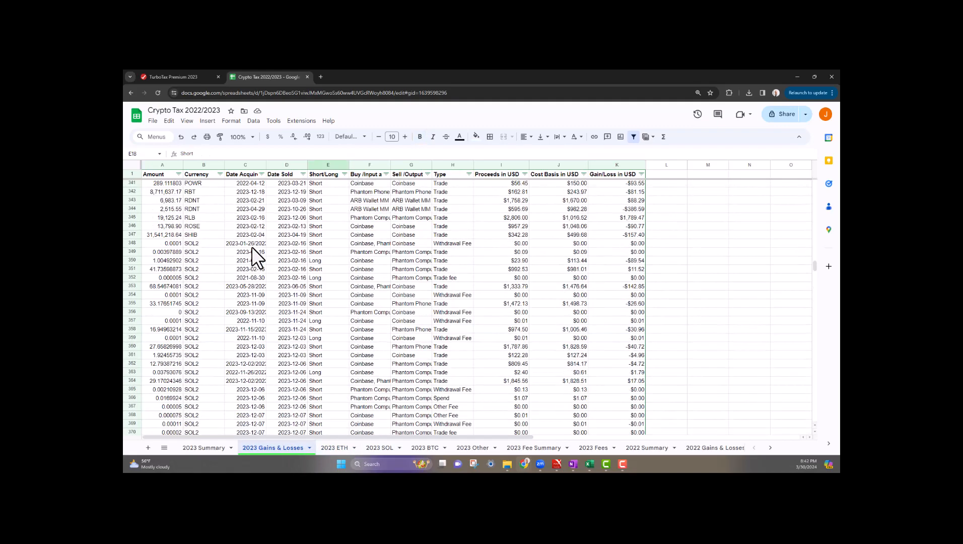
pyautogui.scroll(-20, 271, 259)
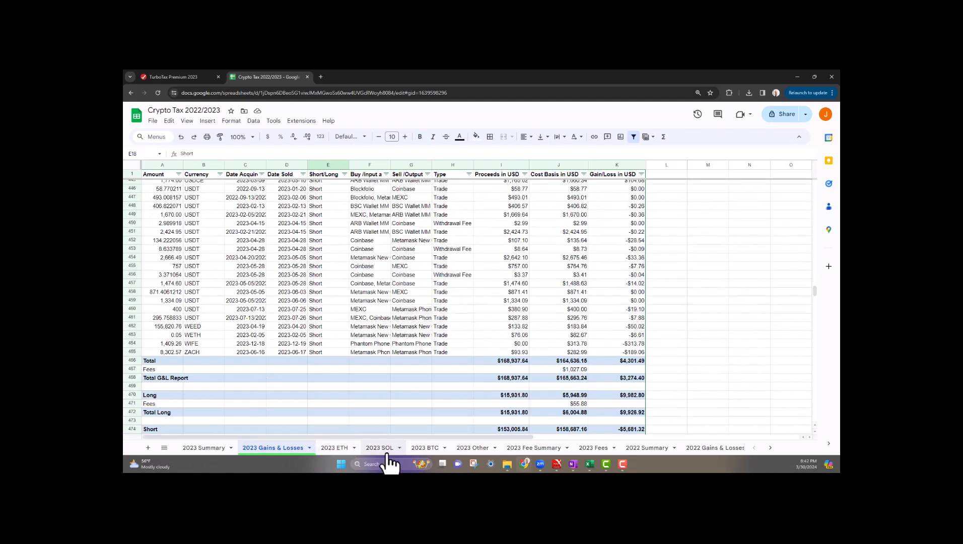
pyautogui.click(334, 448)
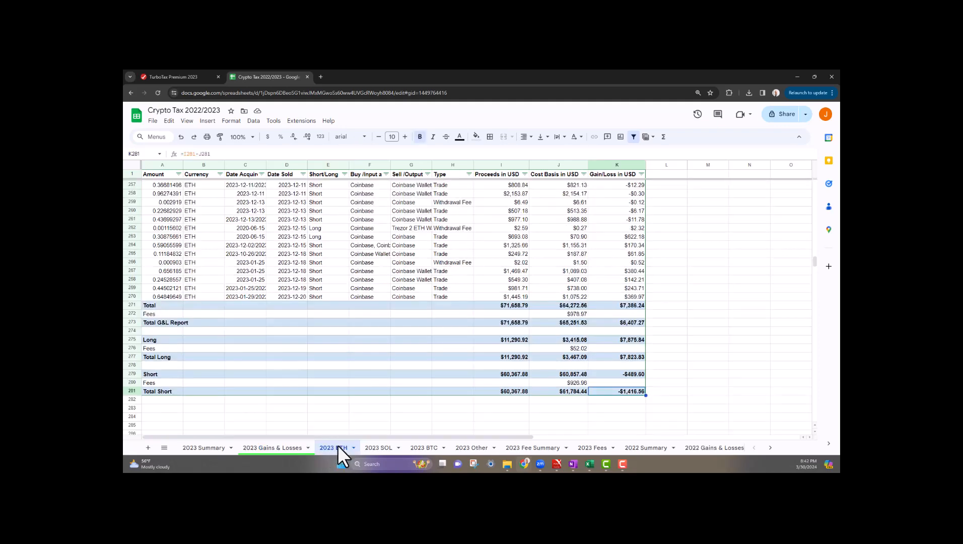
pyautogui.click(383, 448)
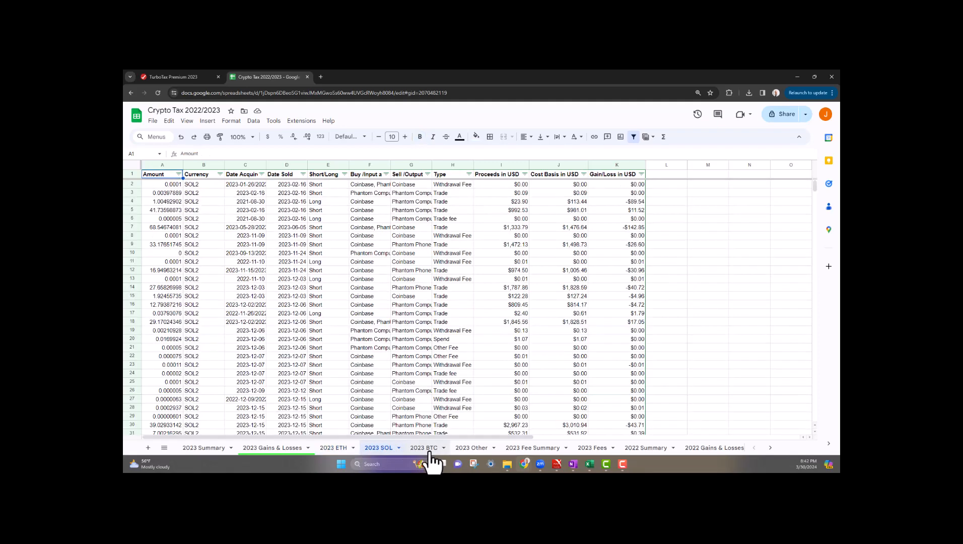
pyautogui.click(429, 448)
pyautogui.click(472, 448)
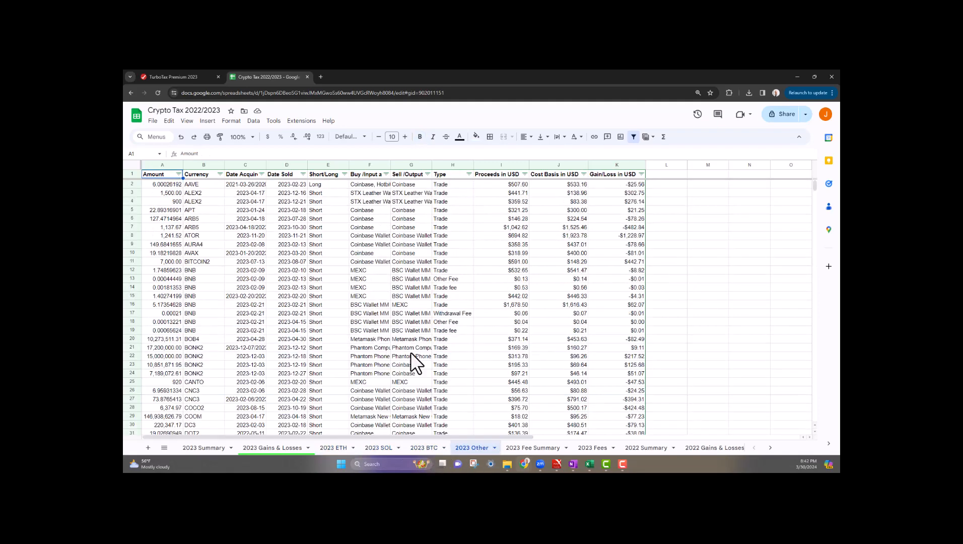
pyautogui.scroll(-20, 548, 279)
pyautogui.scroll(8, 559, 292)
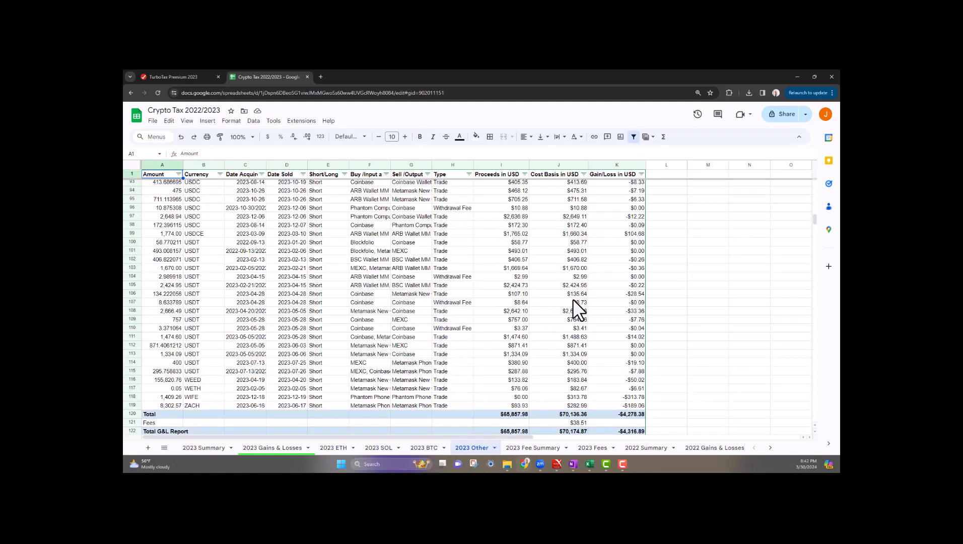
pyautogui.scroll(-3, 572, 299)
# - Review the individual transactions and the Total Short and Total Long rows on the 2023 ETH sheet
pyautogui.click(334, 448)
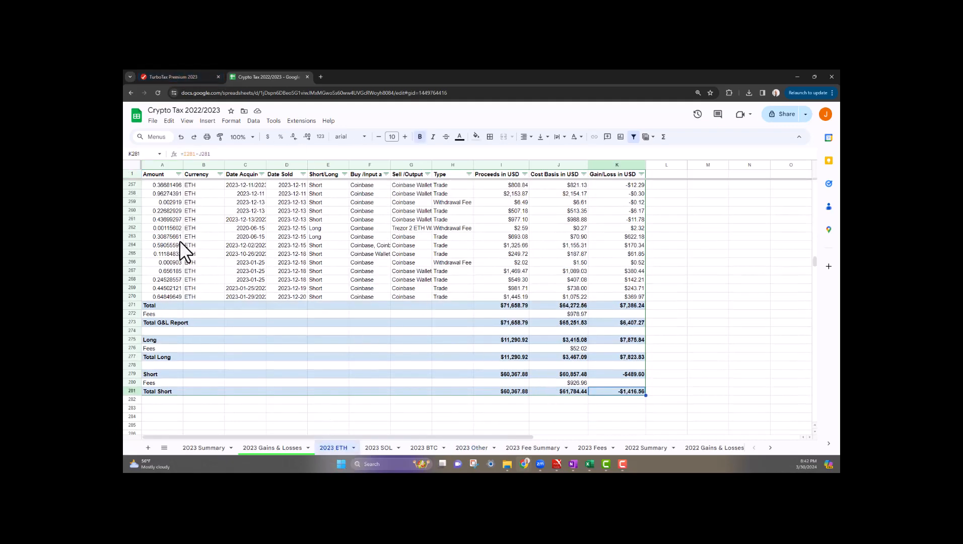
pyautogui.click(174, 185)
pyautogui.moveTo(173, 184); pyautogui.dragTo(286, 301)
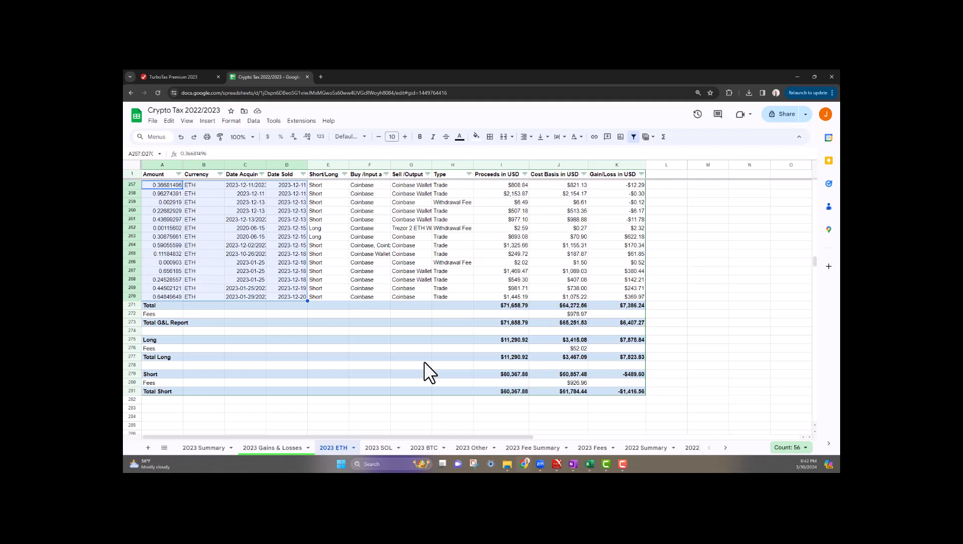
pyautogui.click(510, 392)
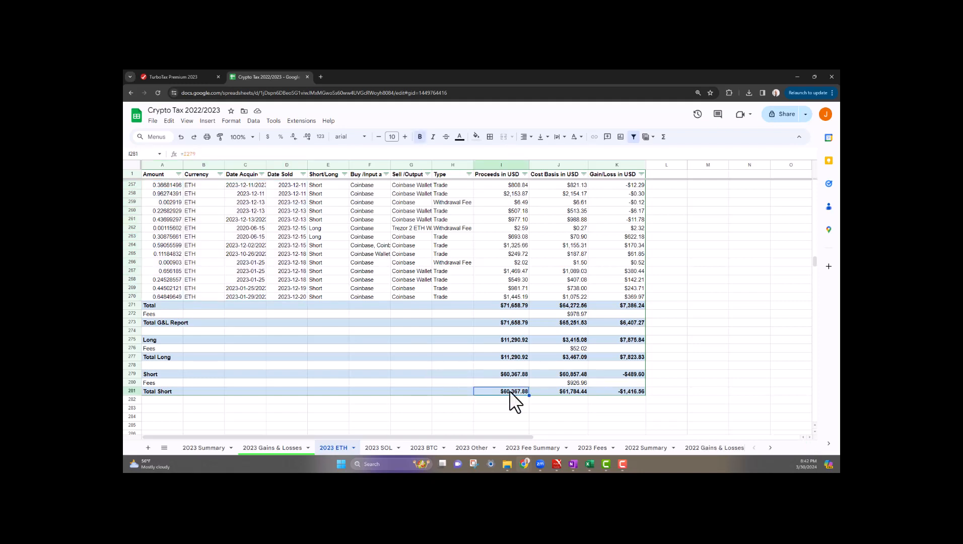
pyautogui.moveTo(176, 391); pyautogui.dragTo(640, 391)
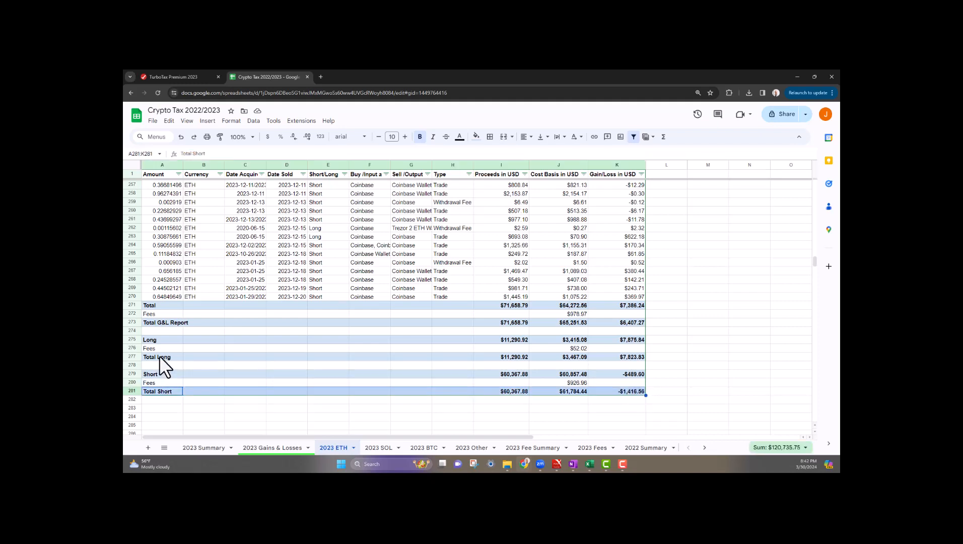
pyautogui.moveTo(159, 356); pyautogui.dragTo(631, 356)
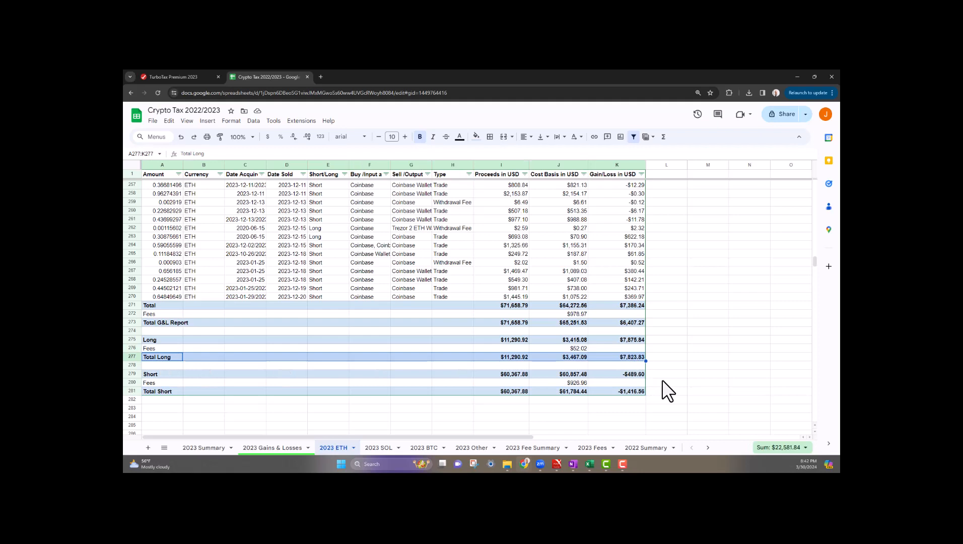
# - In TurboTax, describe the sale as ETH and enter acquisition date 12/11/2023, copied from a short-term transaction on the ETH sheet
pyautogui.click(179, 75)
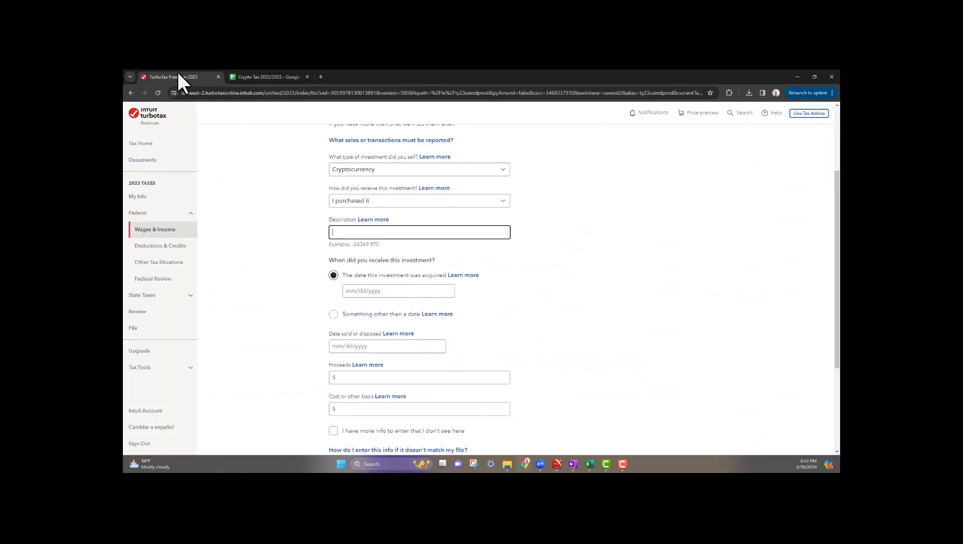
pyautogui.write('ETH')
pyautogui.click(288, 75)
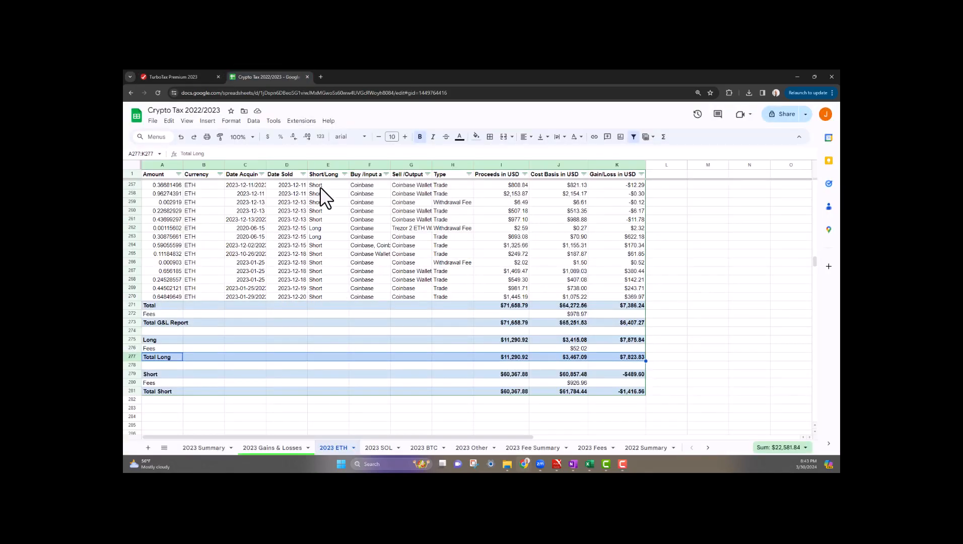
pyautogui.moveTo(320, 187); pyautogui.dragTo(322, 212)
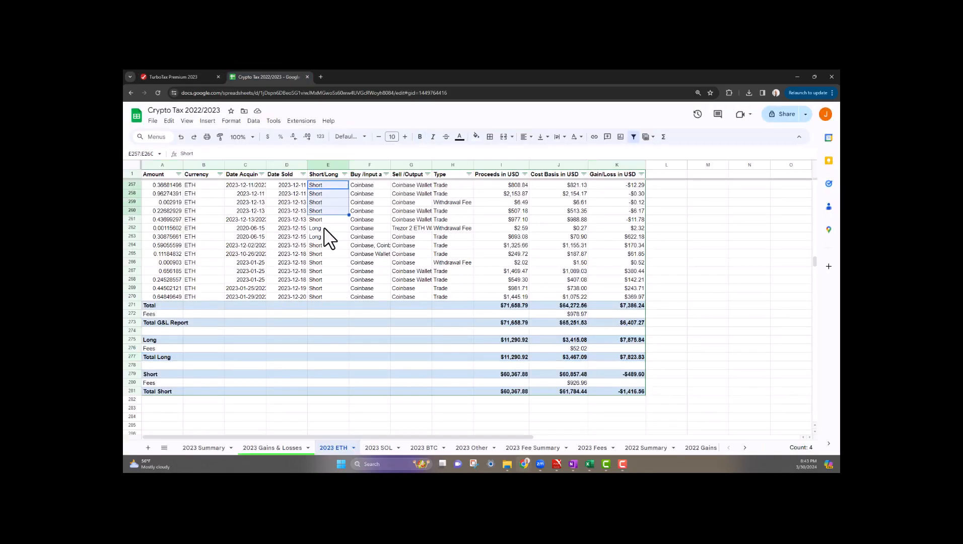
pyautogui.click(258, 195)
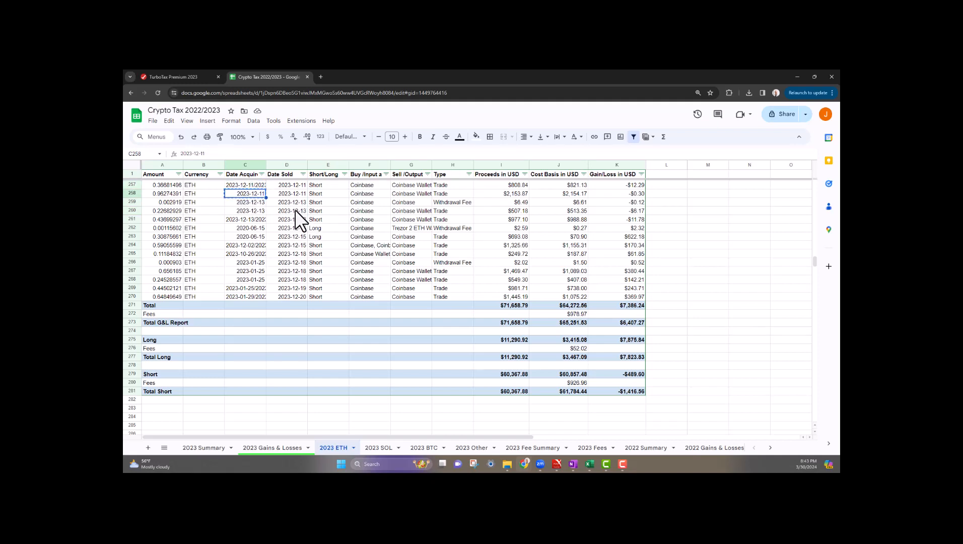
pyautogui.click(179, 75)
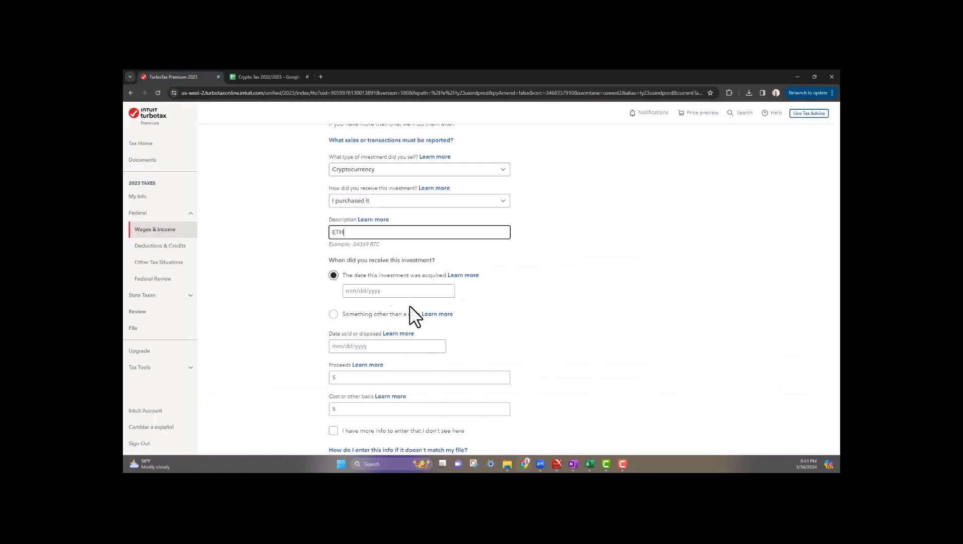
pyautogui.click(383, 292)
pyautogui.write('2023-12-11')
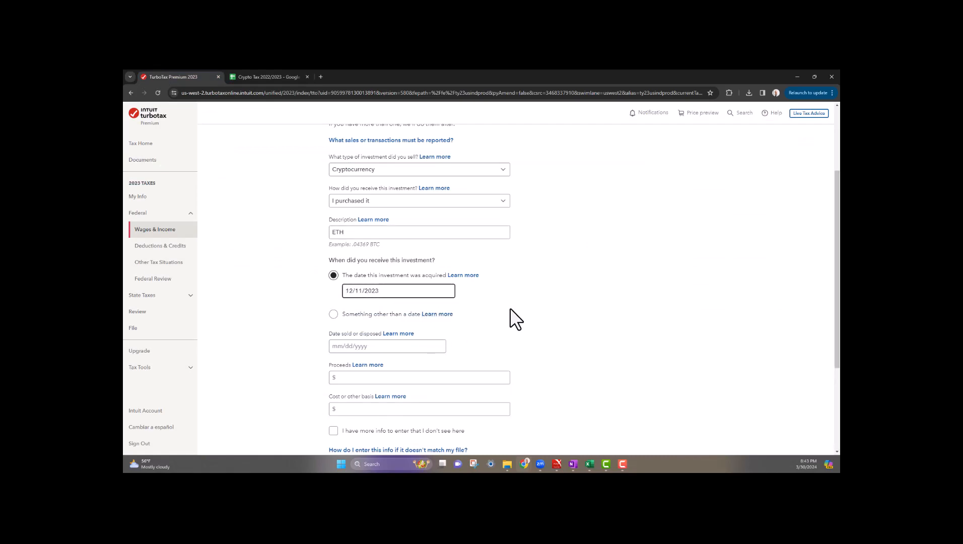
pyautogui.click(511, 309)
# - Set the date sold or disposed to 12/20/2023, copied from the last ETH transaction in the spreadsheet
pyautogui.scroll(-3, 376, 333)
pyautogui.click(361, 233)
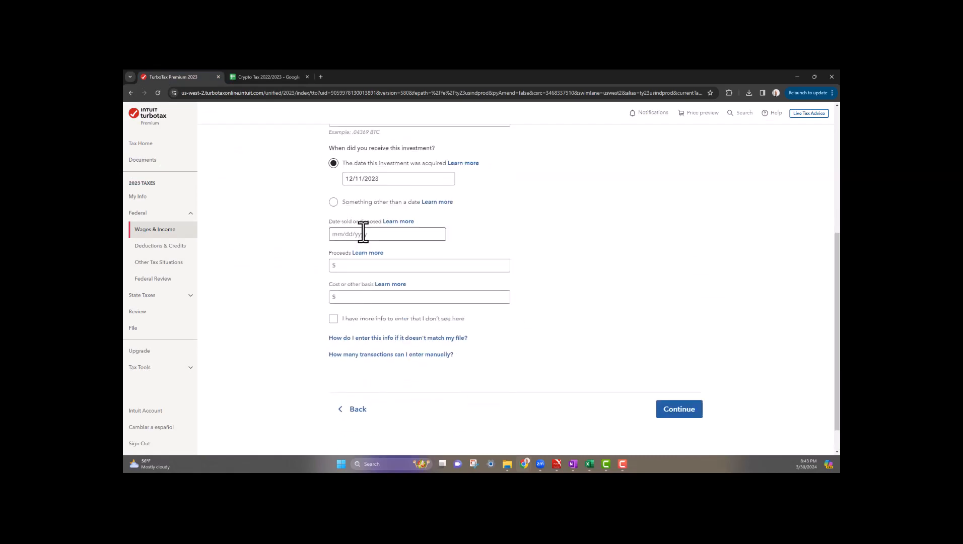
pyautogui.click(267, 77)
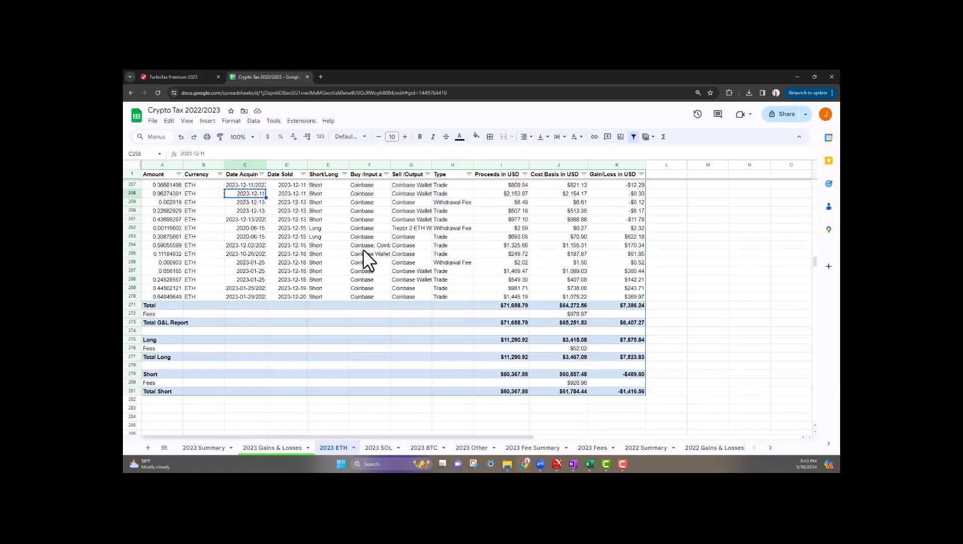
pyautogui.click(295, 296)
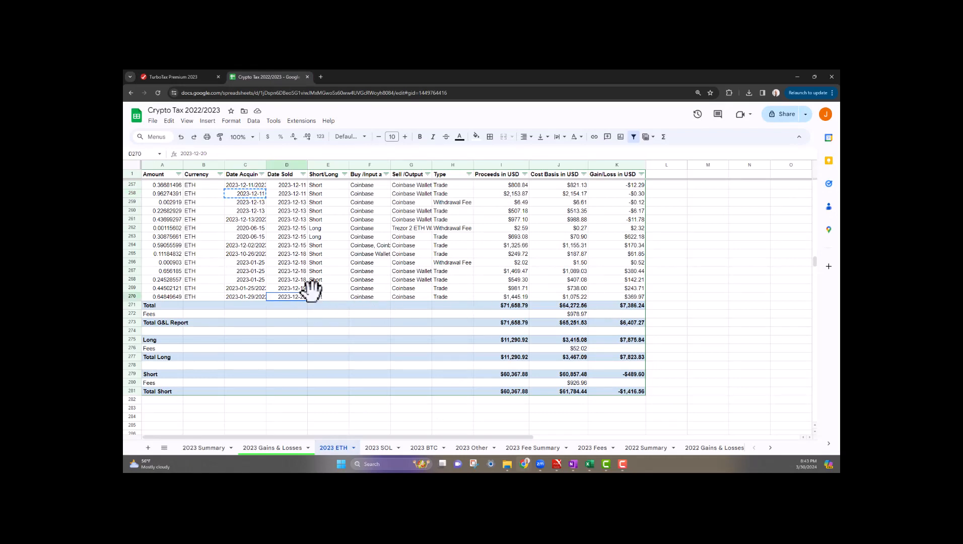
pyautogui.hotkey('ctrl', 'c')
pyautogui.click(183, 76)
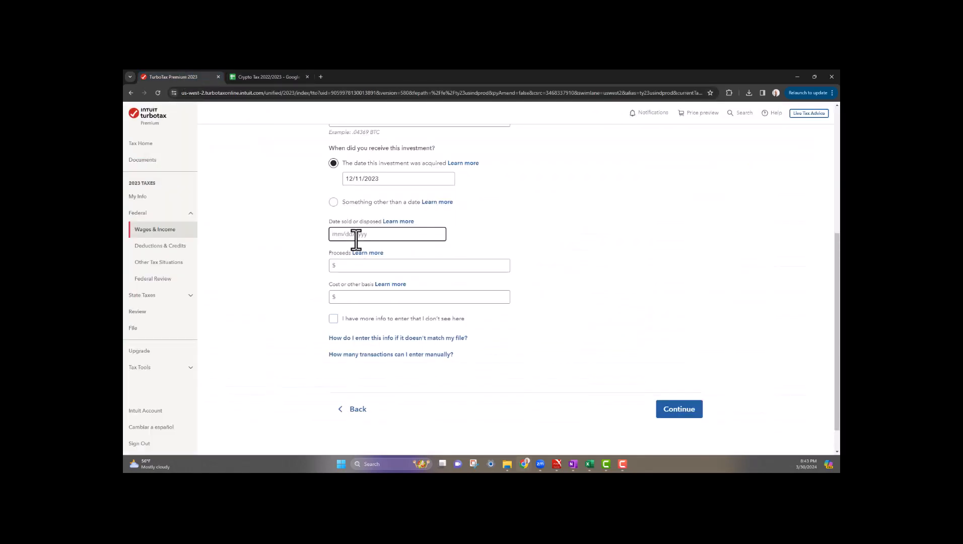
pyautogui.hotkey('ctrl', 'v')
# - Set the sale's proceeds to $60,367.88, copied from the Total Short row of the ETH sheet
pyautogui.click(381, 266)
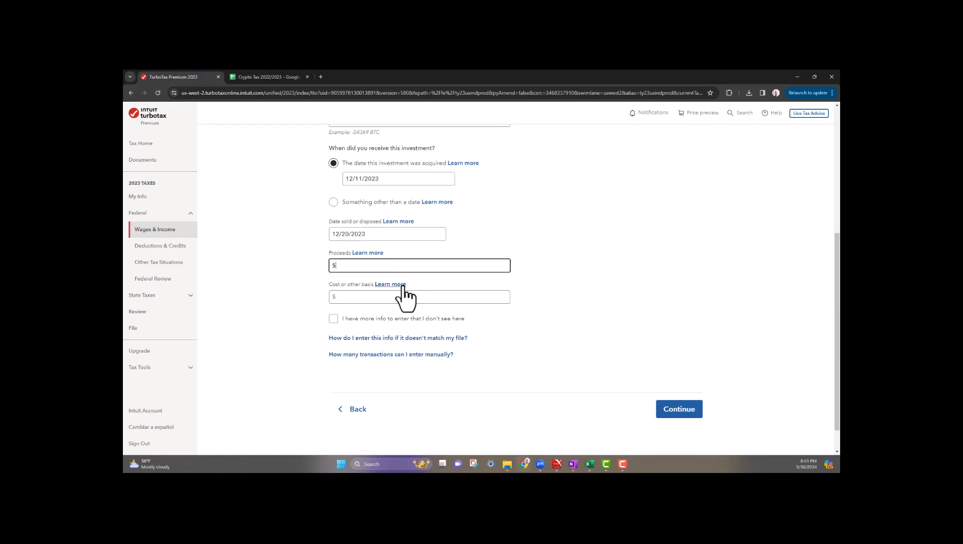
pyautogui.click(236, 74)
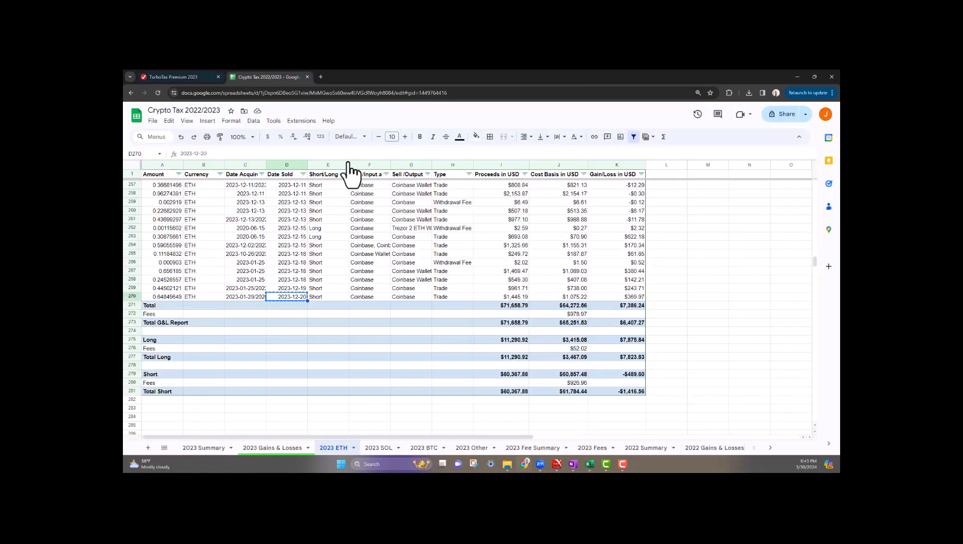
pyautogui.click(510, 392)
pyautogui.hotkey('ctrl', 'c')
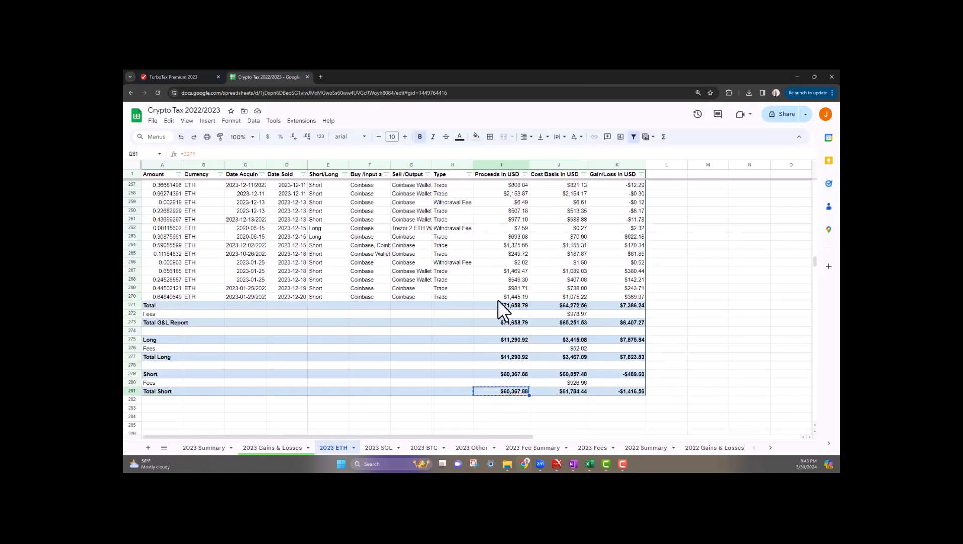
pyautogui.click(207, 73)
pyautogui.hotkey('ctrl', 'v')
# - Set the sale's cost or other basis to $61,784.44, copied from the Total Short row of the ETH sheet
pyautogui.click(256, 75)
pyautogui.click(573, 392)
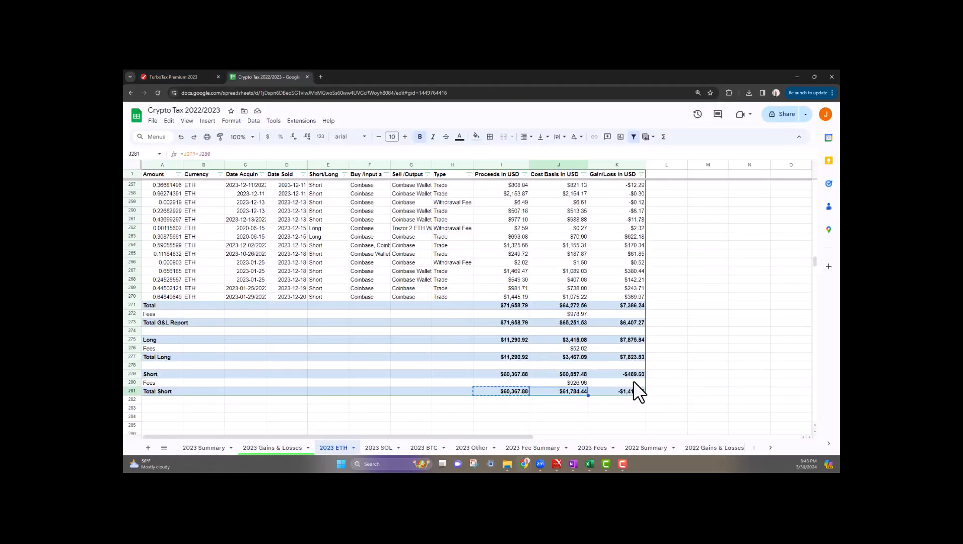
pyautogui.hotkey('ctrl', 'c')
pyautogui.click(572, 383)
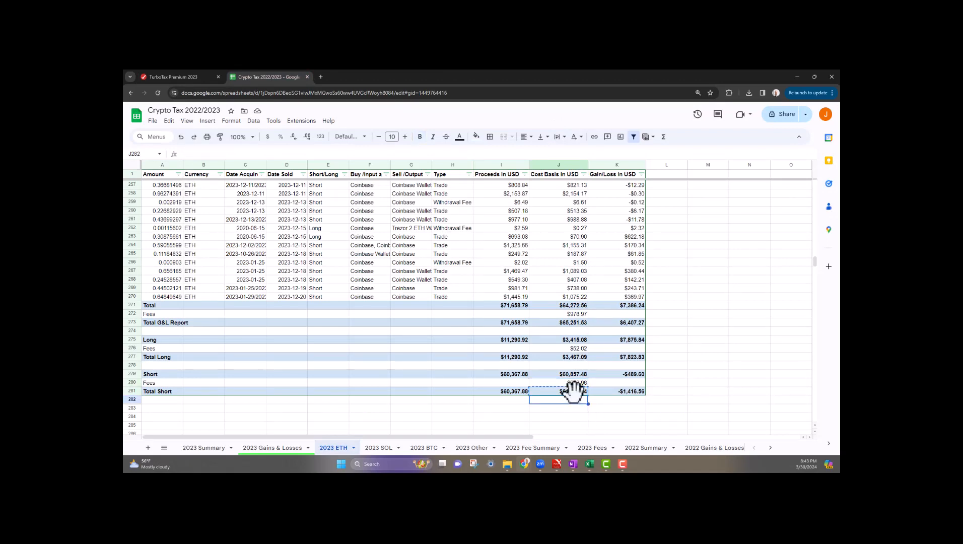
pyautogui.click(572, 391)
pyautogui.click(201, 77)
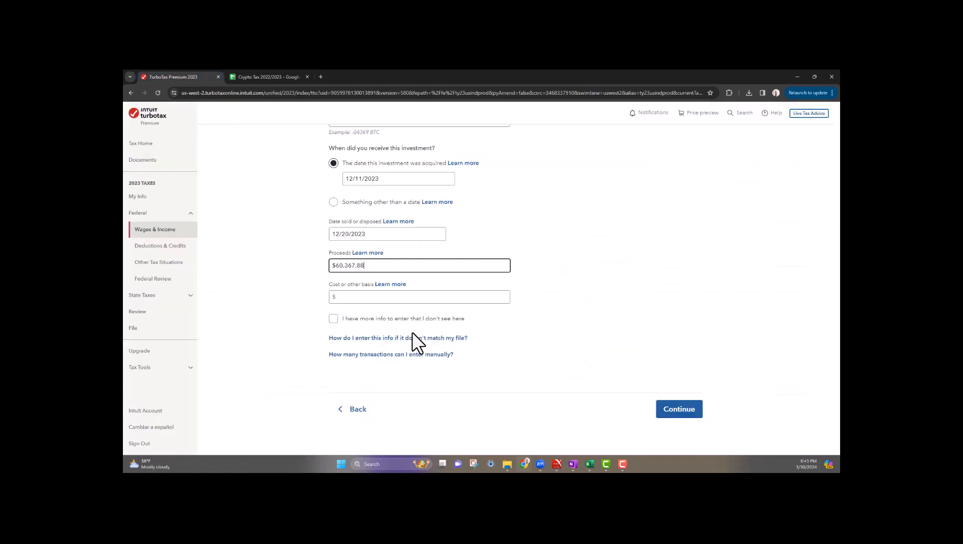
pyautogui.click(360, 297)
pyautogui.hotkey('ctrl', 'v')
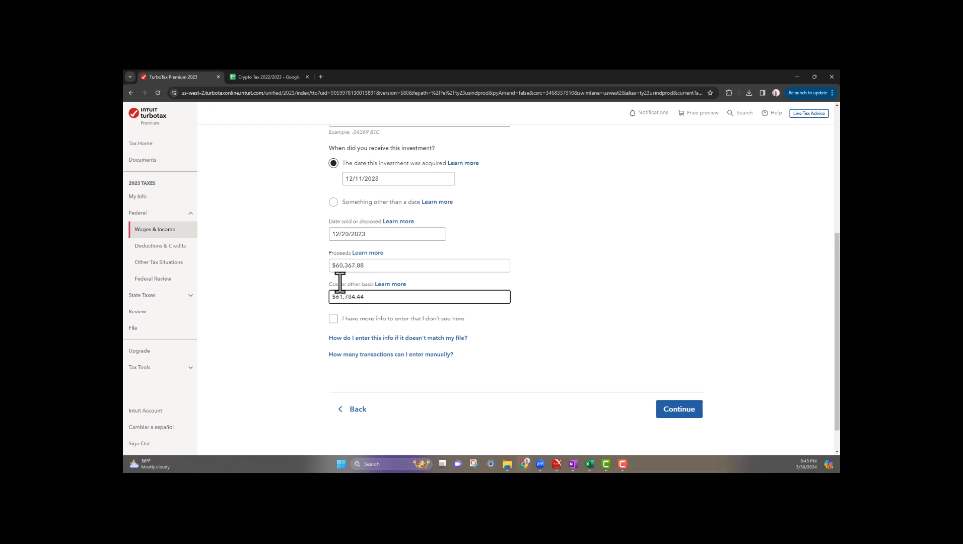
# - Check the gain/loss amount in the Total Short row of the 2023 ETH sheet
pyautogui.click(259, 77)
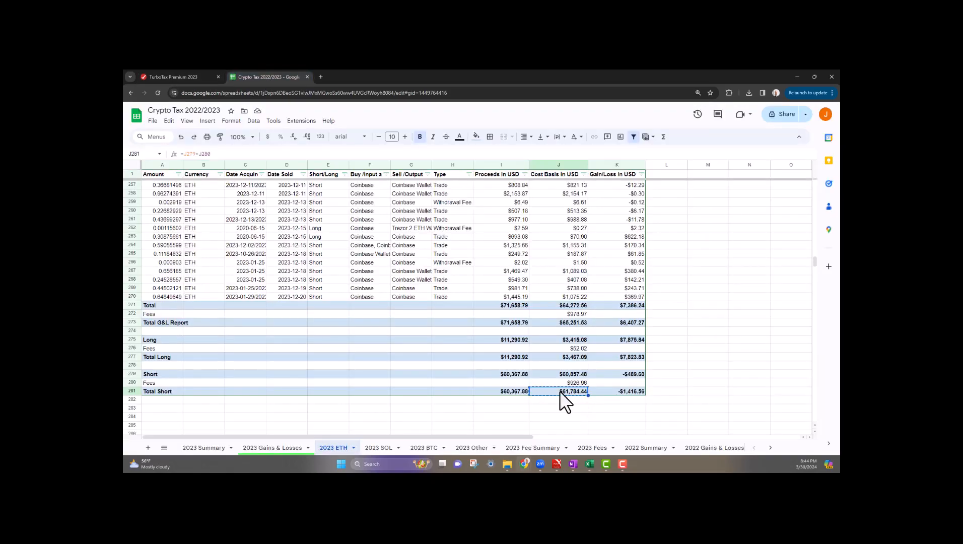
pyautogui.click(633, 392)
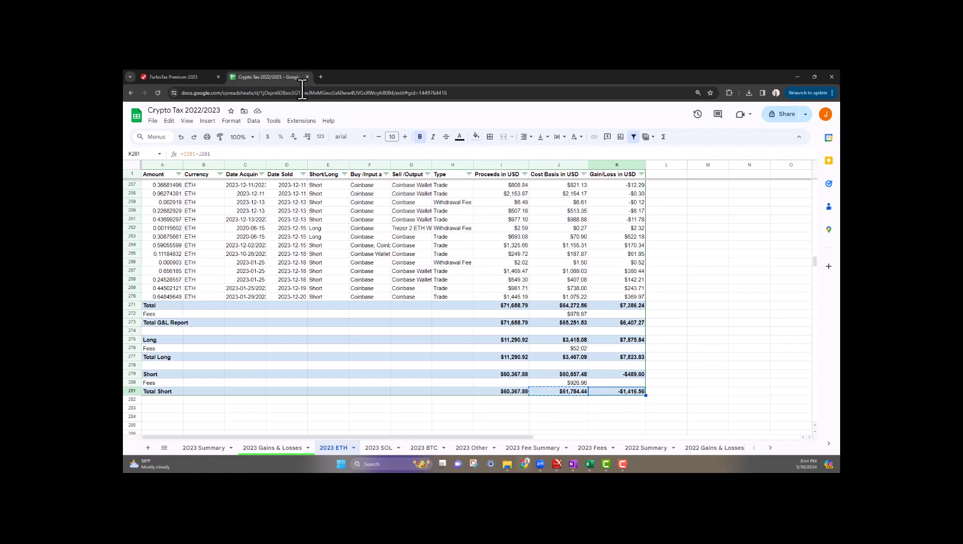
# - Submit the short-term ETH sale in TurboTax, stating that none of the listed situations apply
pyautogui.click(183, 76)
pyautogui.click(660, 406)
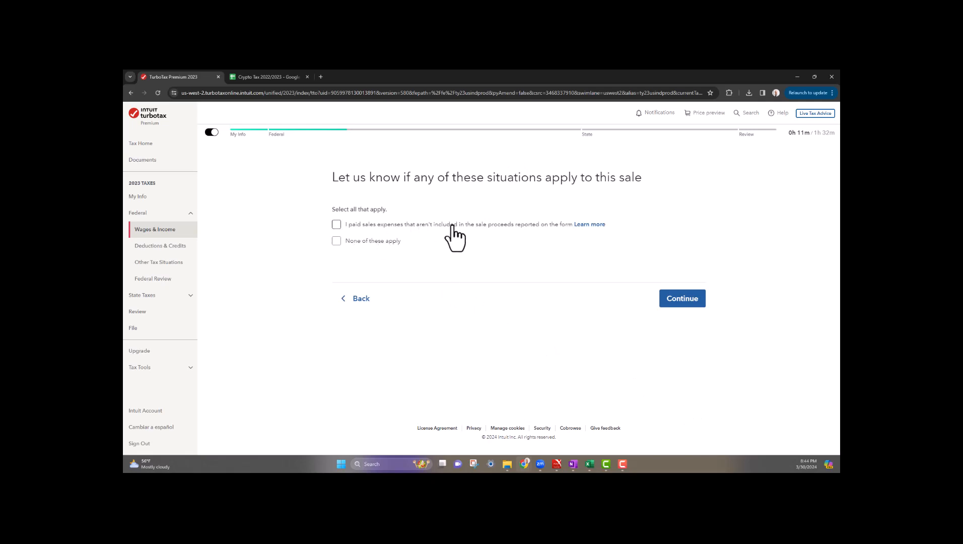
pyautogui.click(336, 240)
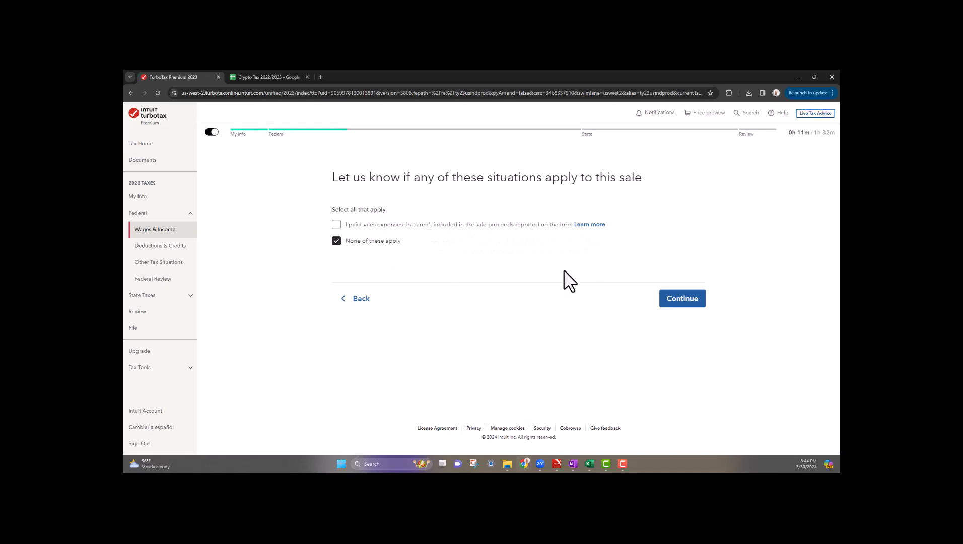
pyautogui.click(690, 302)
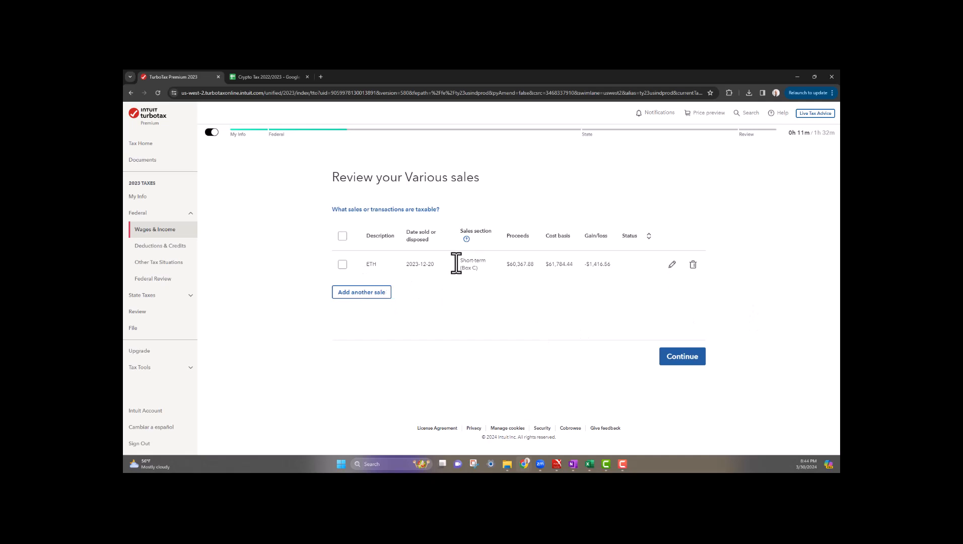
# - Add another cryptocurrency sale, received as "I purchased it", with the description ETH
pyautogui.click(373, 293)
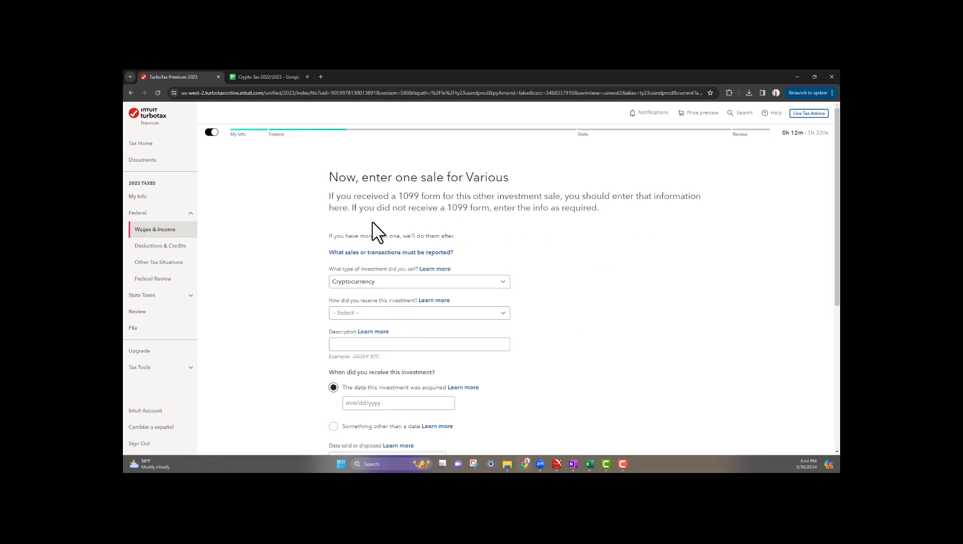
pyautogui.click(379, 313)
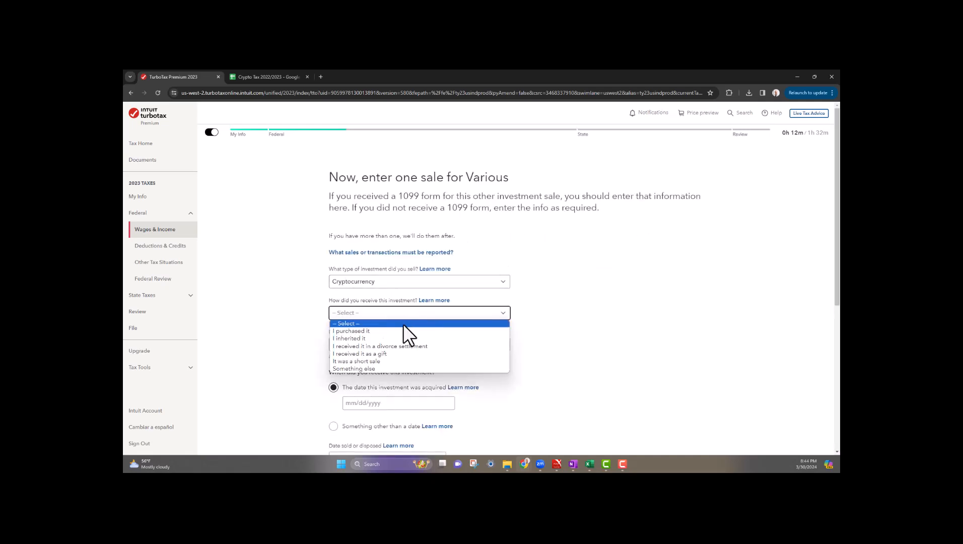
pyautogui.click(362, 332)
pyautogui.scroll(-2, 388, 282)
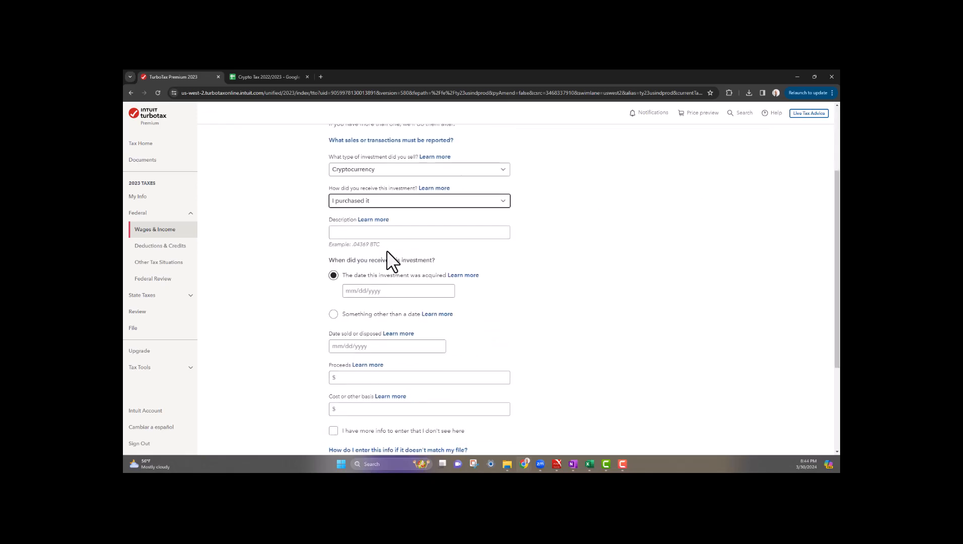
pyautogui.click(370, 233)
pyautogui.write('ETH')
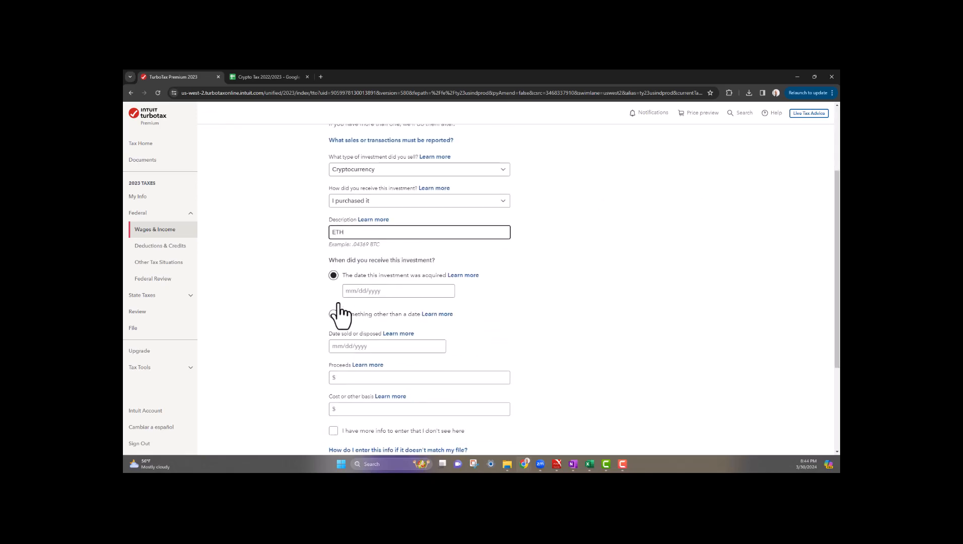
# - Set the date acquired to 06/15/2020, copied from the last long-term ETH transactions in the spreadsheet
pyautogui.click(295, 76)
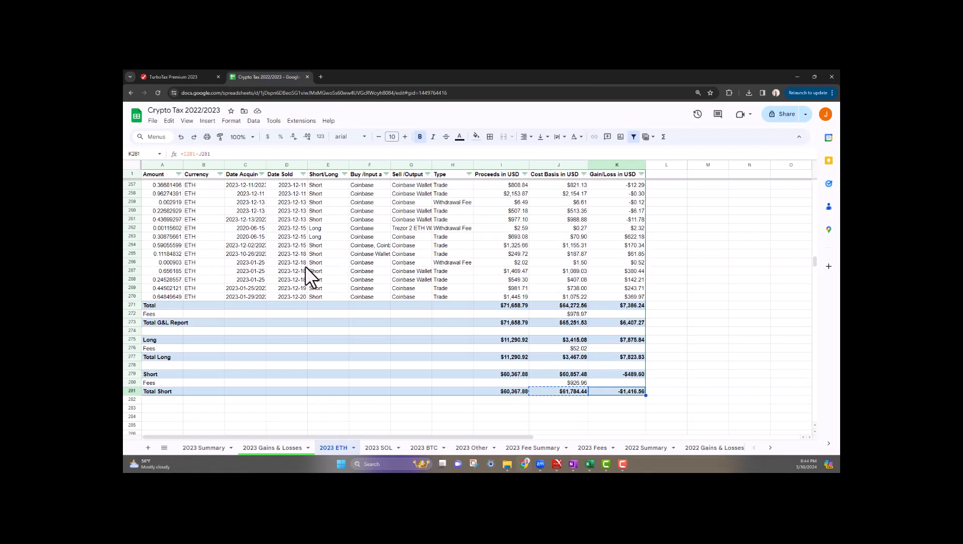
pyautogui.click(251, 228)
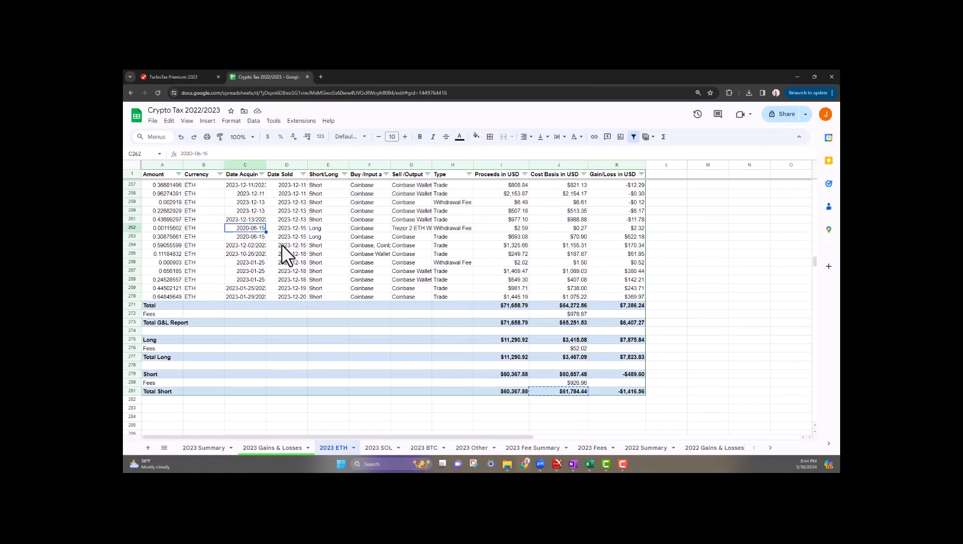
pyautogui.moveTo(176, 228); pyautogui.dragTo(634, 239)
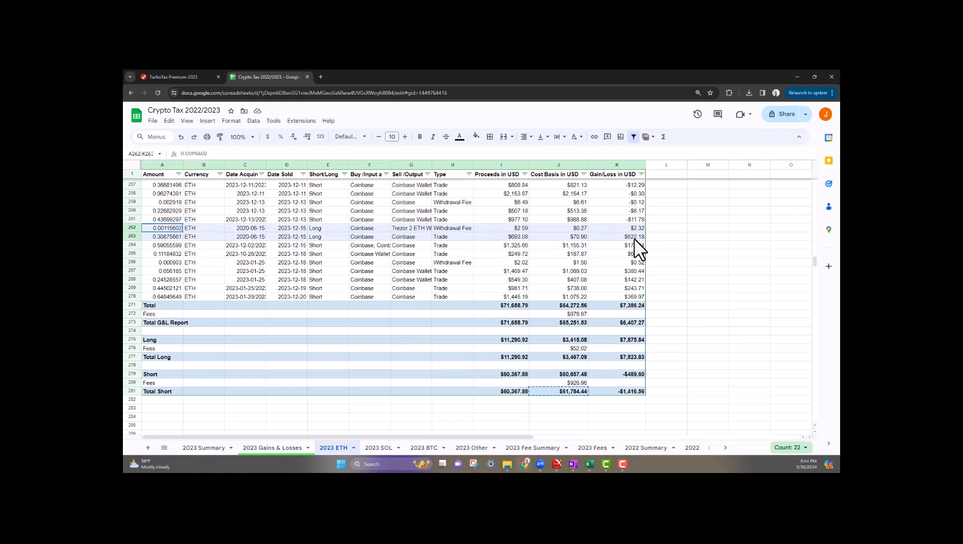
pyautogui.scroll(10, 326, 250)
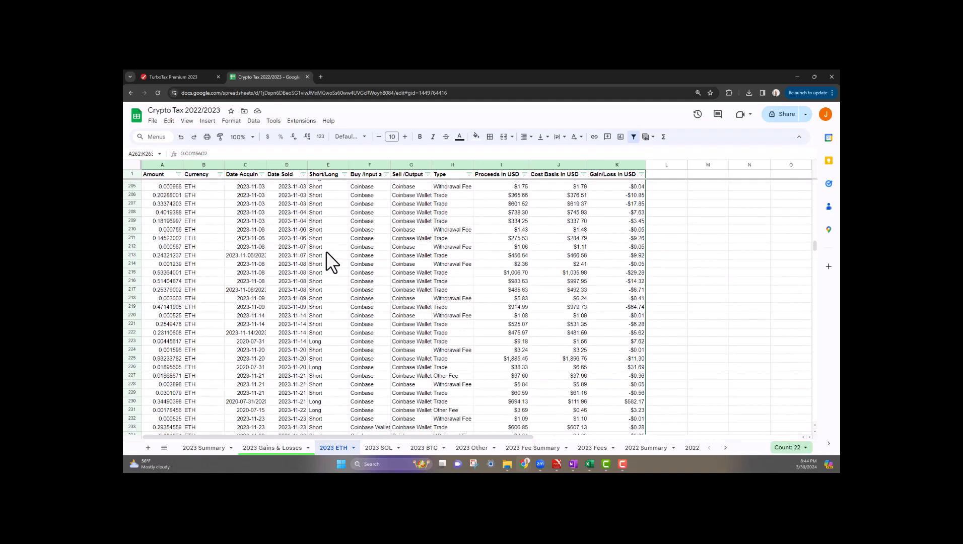
pyautogui.scroll(5, 286, 199)
pyautogui.scroll(-13, 283, 224)
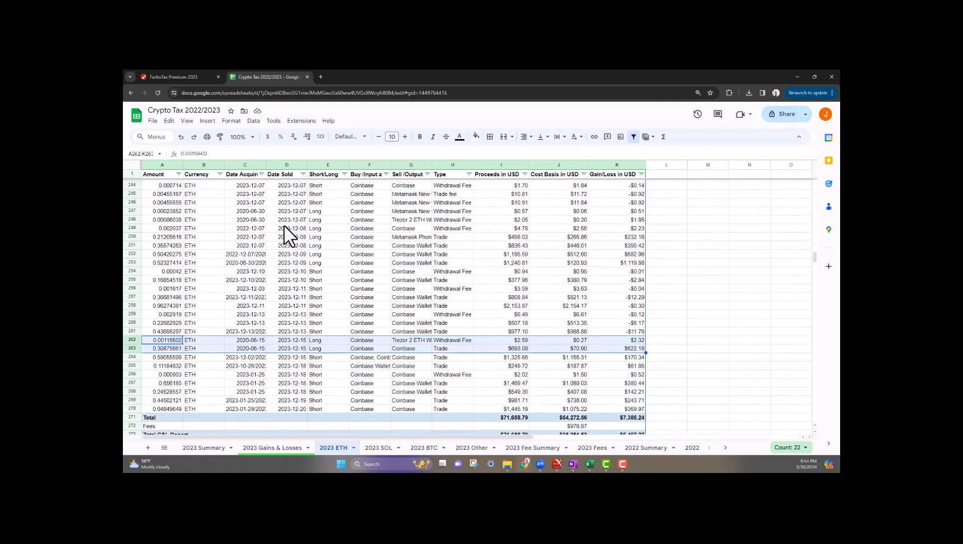
pyautogui.scroll(-2, 283, 239)
pyautogui.click(247, 228)
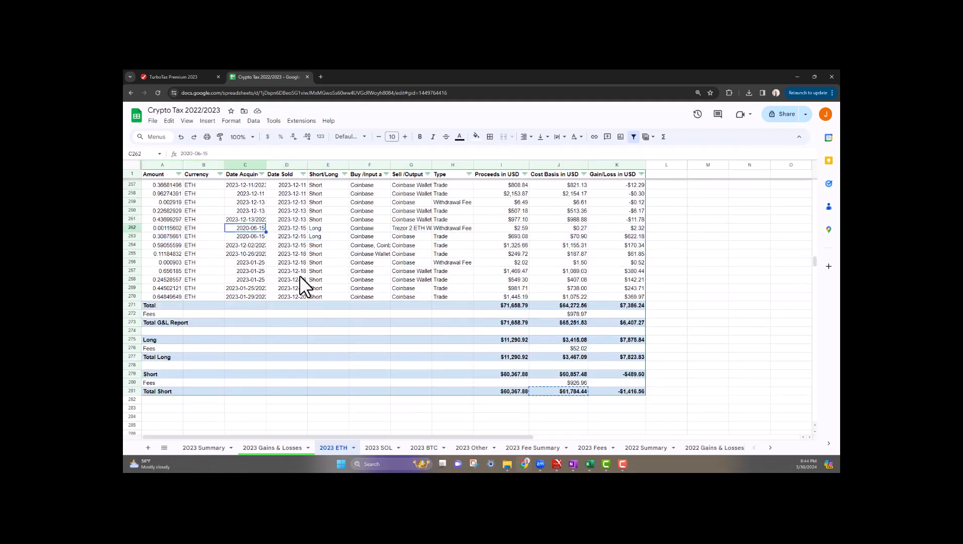
pyautogui.hotkey('ctrl', 'shift', 'Tab')
pyautogui.click(372, 291)
pyautogui.hotkey('ctrl', 'v')
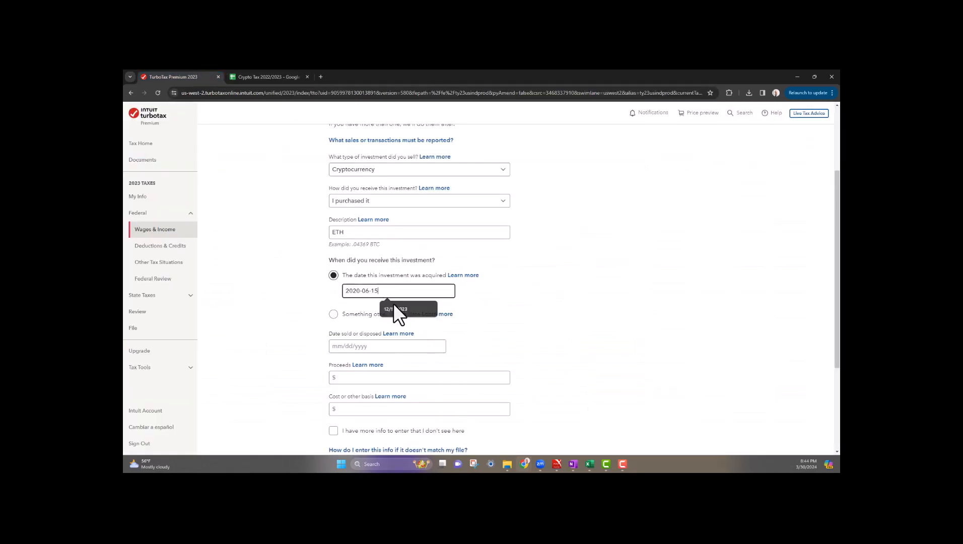
# - Set the date sold or disposed to 12/15/2023, taken from the same long-term ETH transaction in the spreadsheet
pyautogui.click(279, 77)
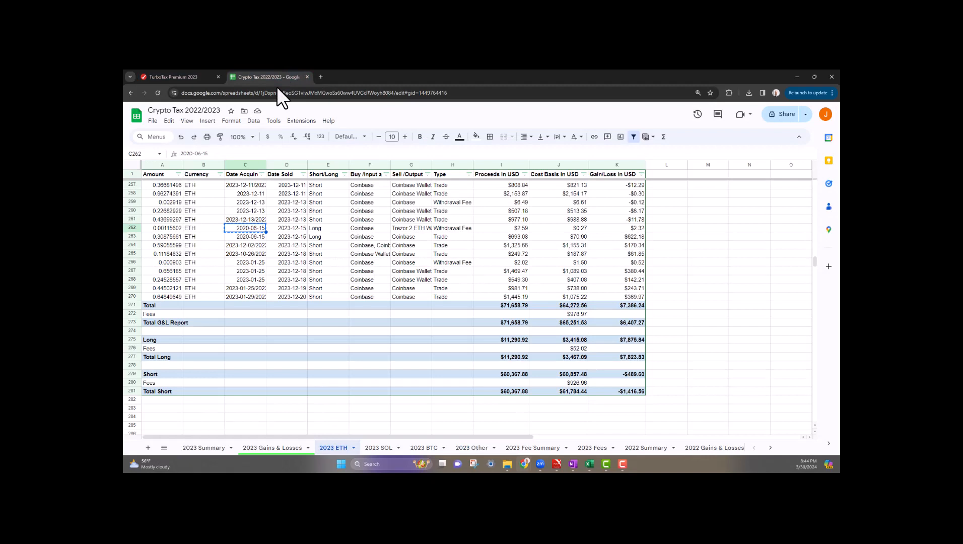
pyautogui.click(298, 228)
pyautogui.hotkey('ctrl', 'c')
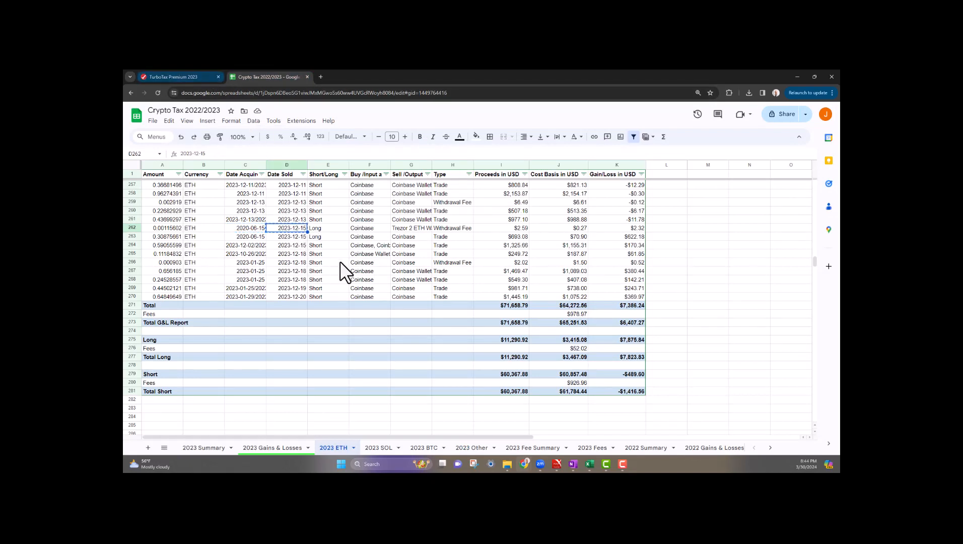
pyautogui.click(240, 228)
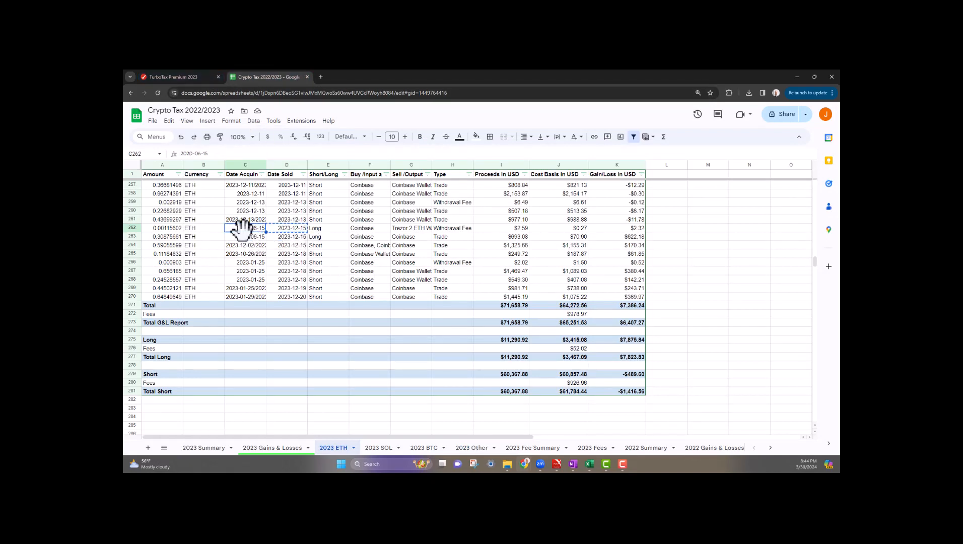
pyautogui.click(296, 228)
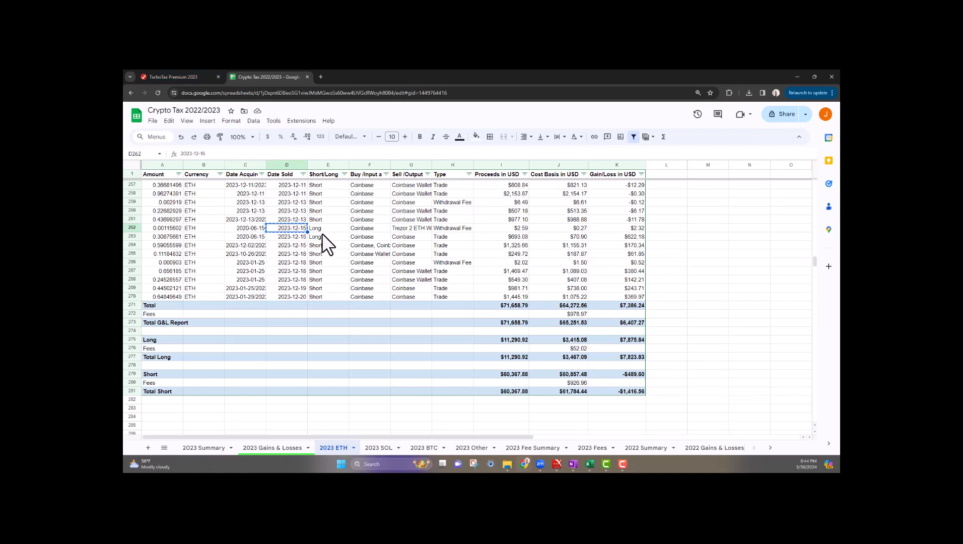
pyautogui.click(185, 77)
pyautogui.click(430, 344)
pyautogui.write('12/15/2023')
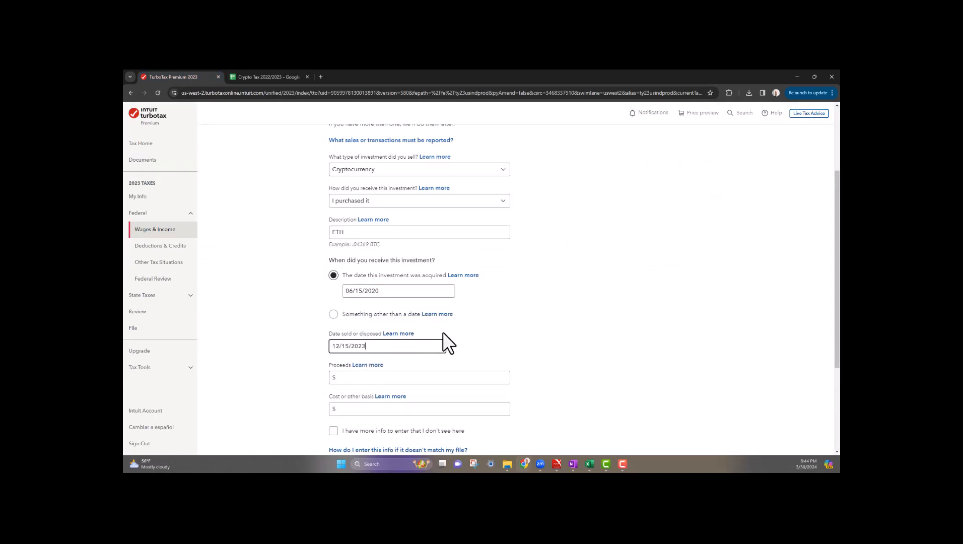
# - Set the sale's proceeds to $11,290.92, copied from the Total Long row of the 2023 ETH sheet
pyautogui.scroll(-3, 468, 317)
pyautogui.click(276, 77)
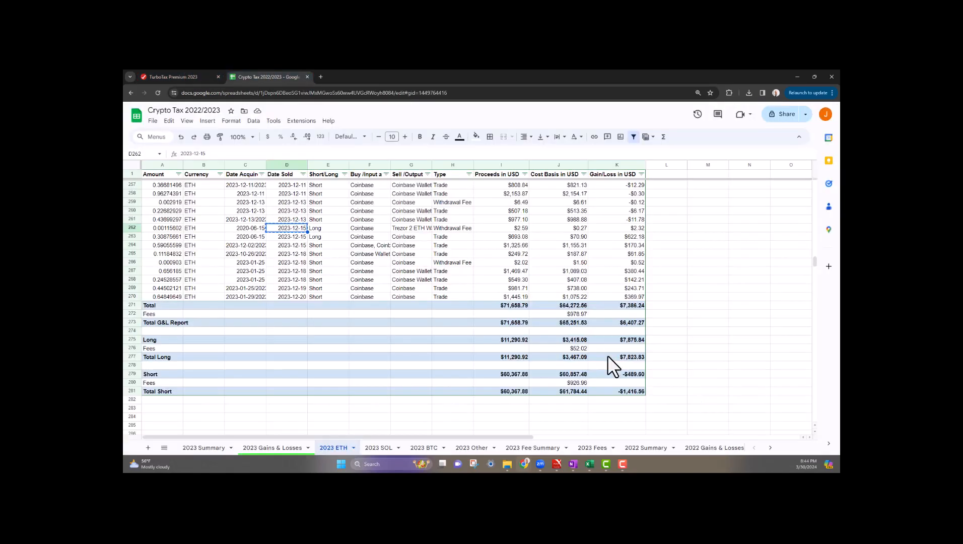
pyautogui.click(512, 356)
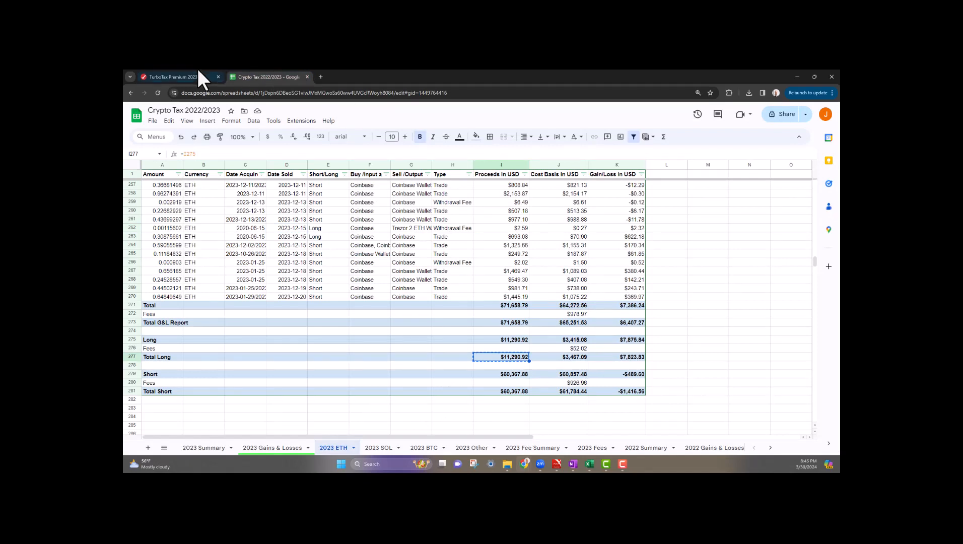
pyautogui.click(198, 76)
pyautogui.click(375, 264)
pyautogui.hotkey('ctrl', 'v')
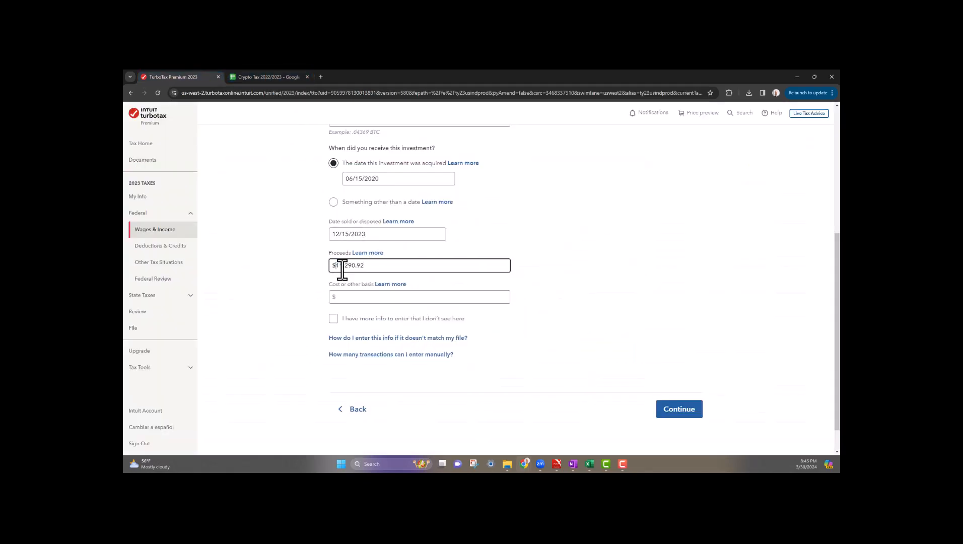
# - Set the cost or other basis to $3,467.09 from the ETH sheet's Total Long row and submit the sale with none of the situations applying
pyautogui.click(269, 76)
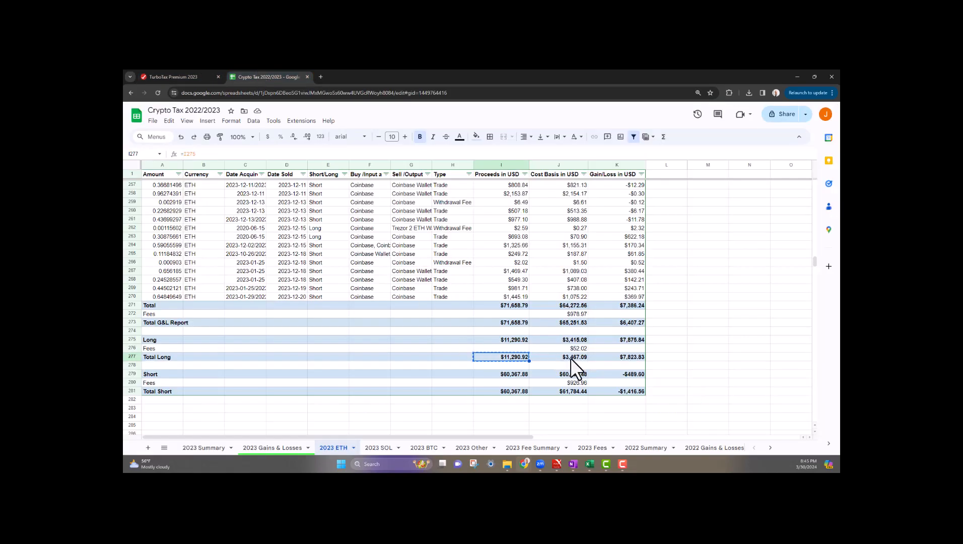
pyautogui.click(570, 357)
pyautogui.hotkey('ctrl', 'c')
pyautogui.click(151, 76)
pyautogui.click(403, 297)
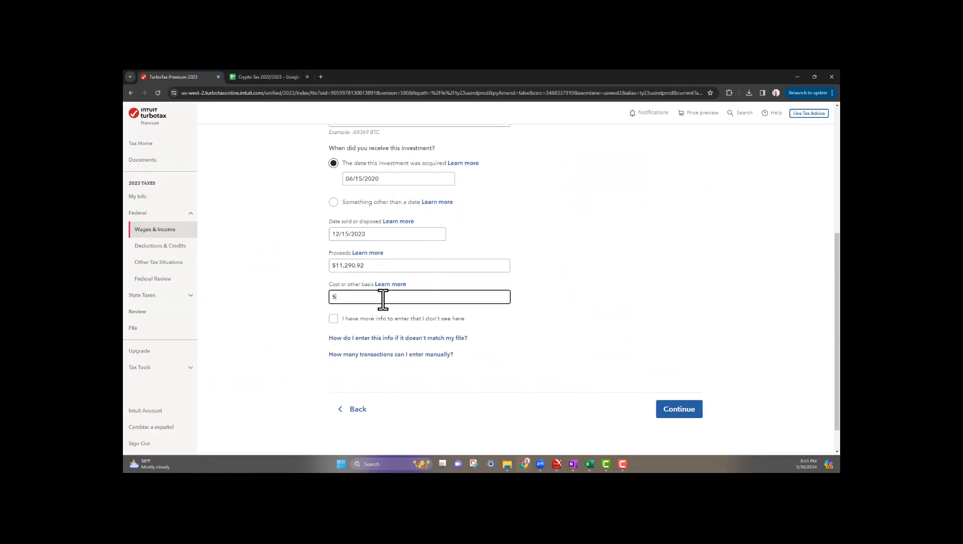
pyautogui.hotkey('ctrl', 'v')
pyautogui.click(337, 296)
pyautogui.press('BackSpace')
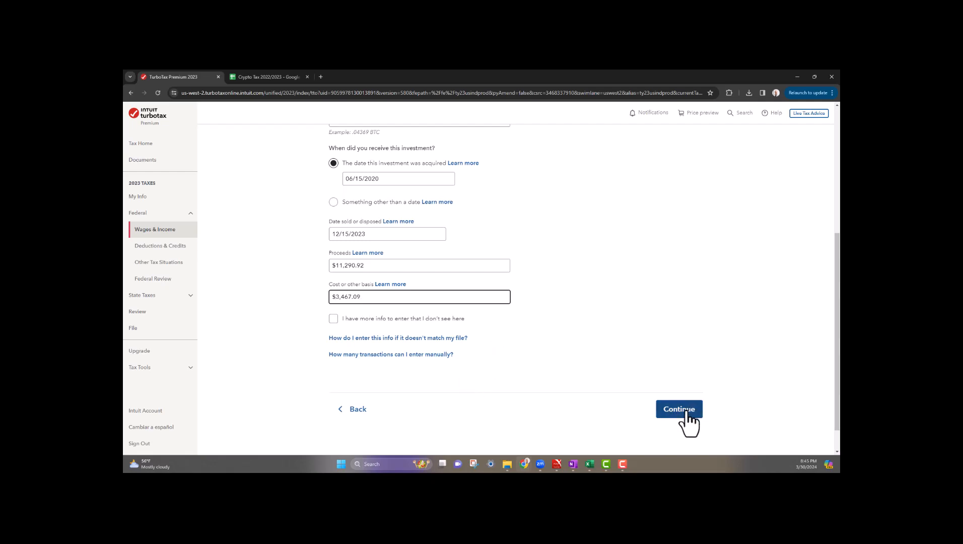
pyautogui.click(712, 427)
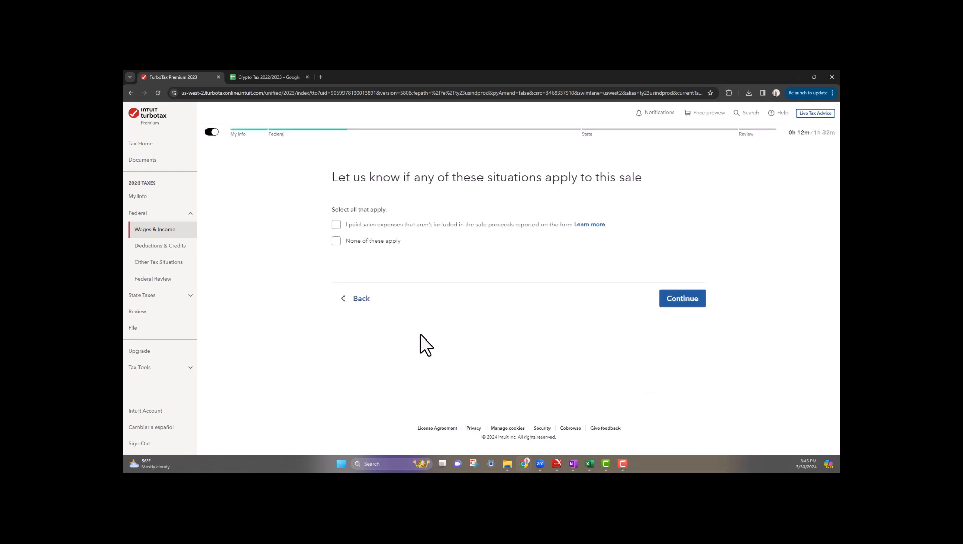
pyautogui.click(344, 258)
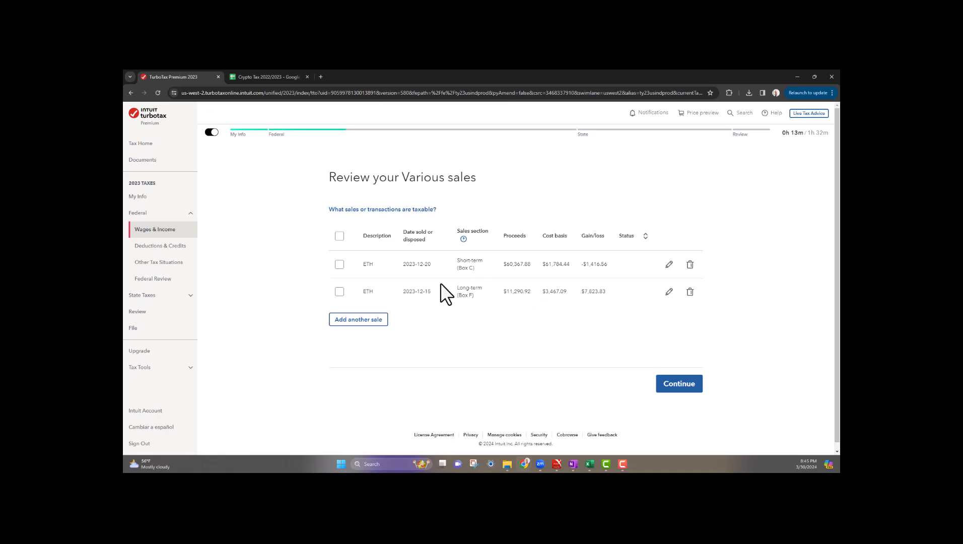
# - Compare the gain/loss of both ETH sales in TurboTax with the Total Long and Total Short rows of the ETH sheet
pyautogui.click(276, 76)
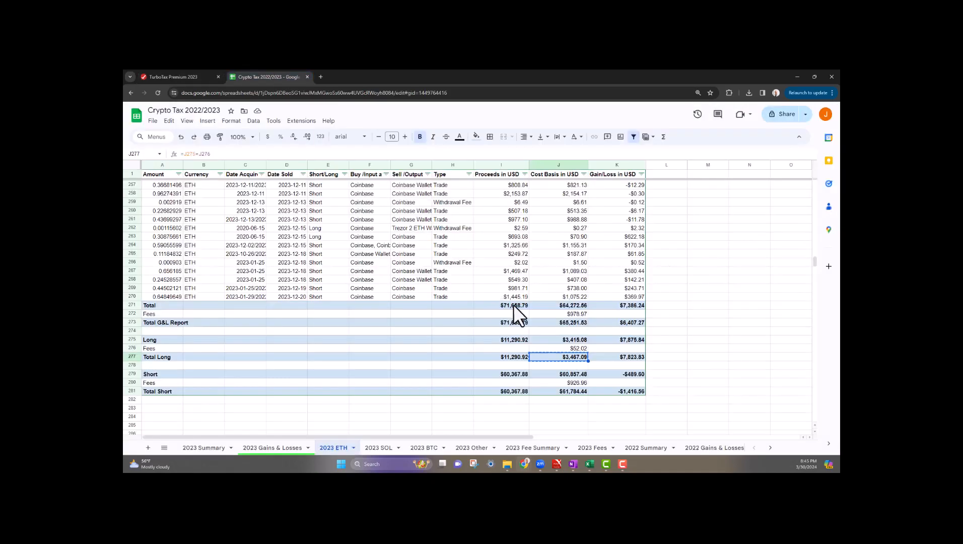
pyautogui.click(626, 355)
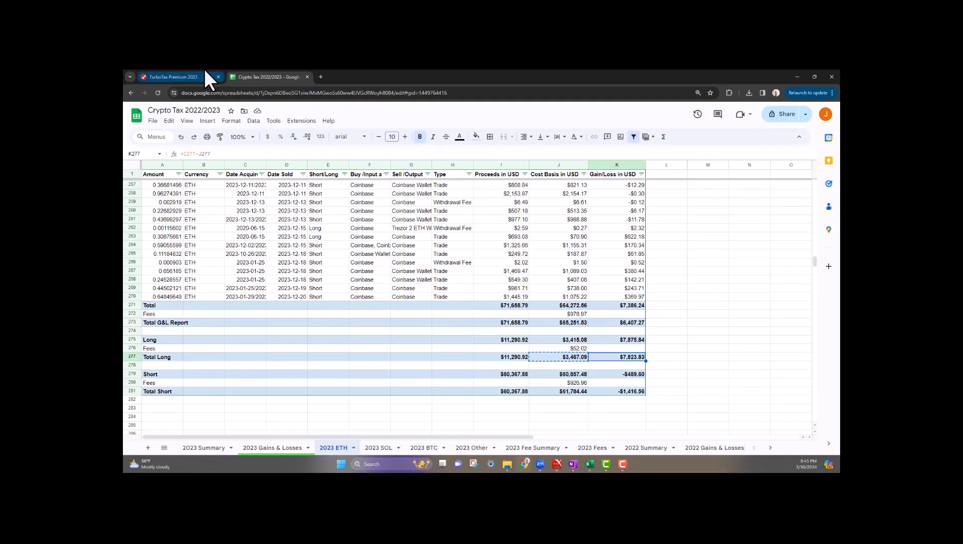
pyautogui.click(185, 75)
pyautogui.moveTo(606, 291); pyautogui.dragTo(586, 291)
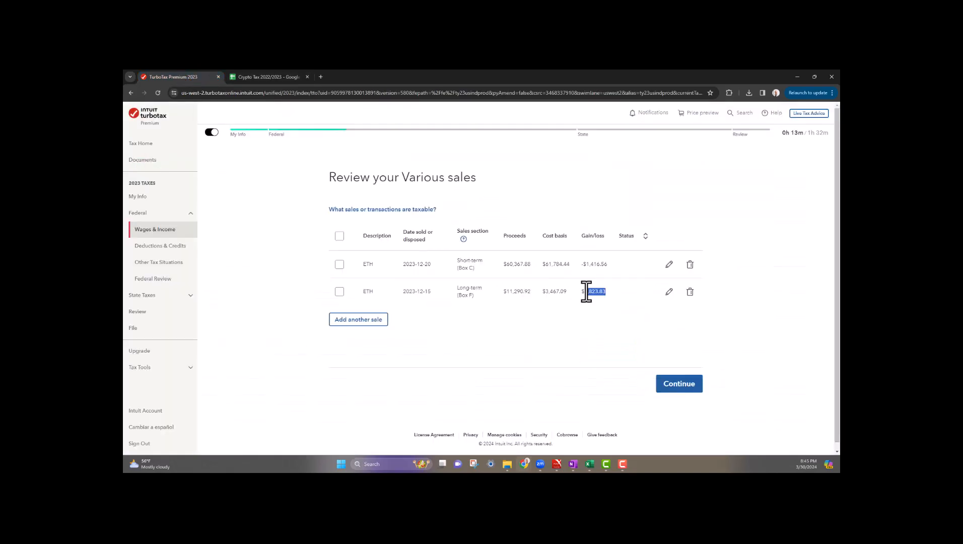
pyautogui.click(283, 76)
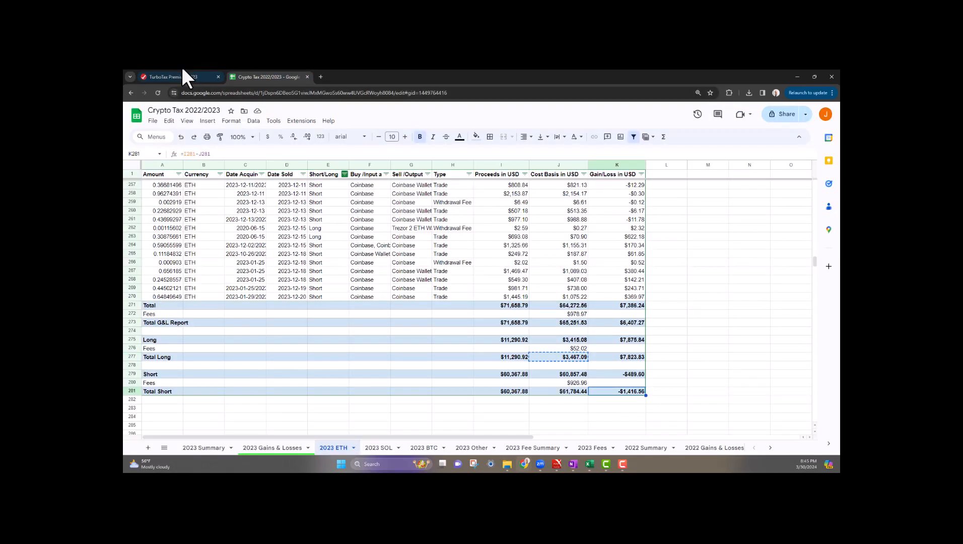
pyautogui.click(183, 75)
pyautogui.moveTo(607, 265); pyautogui.dragTo(570, 285)
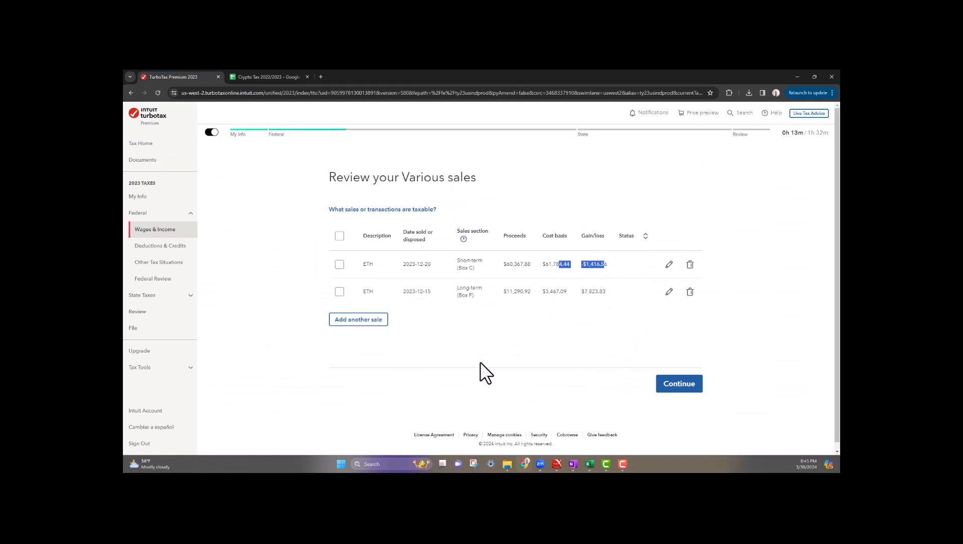
# - Add another cryptocurrency sale, check the totals on the 2023 SOL sheet, and set how the investment was received to I purchased it
pyautogui.click(360, 321)
pyautogui.hotkey('ctrl', 'Tab')
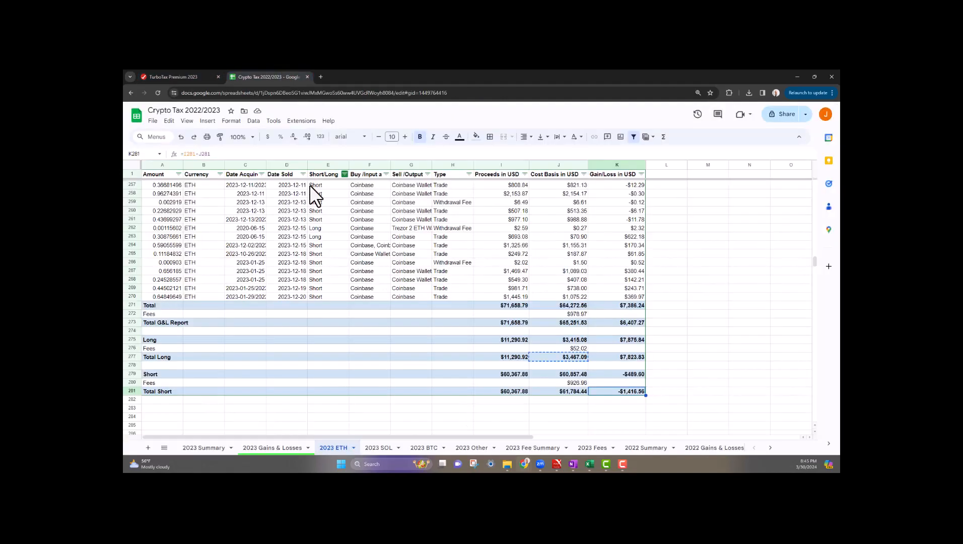
pyautogui.click(388, 448)
pyautogui.hotkey('ctrl', 'Down')
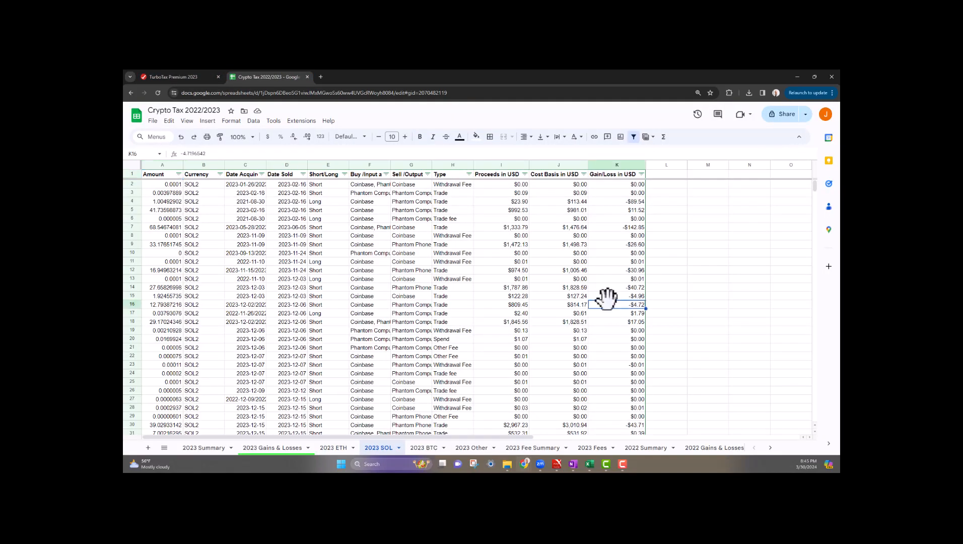
pyautogui.scroll(3, 599, 256)
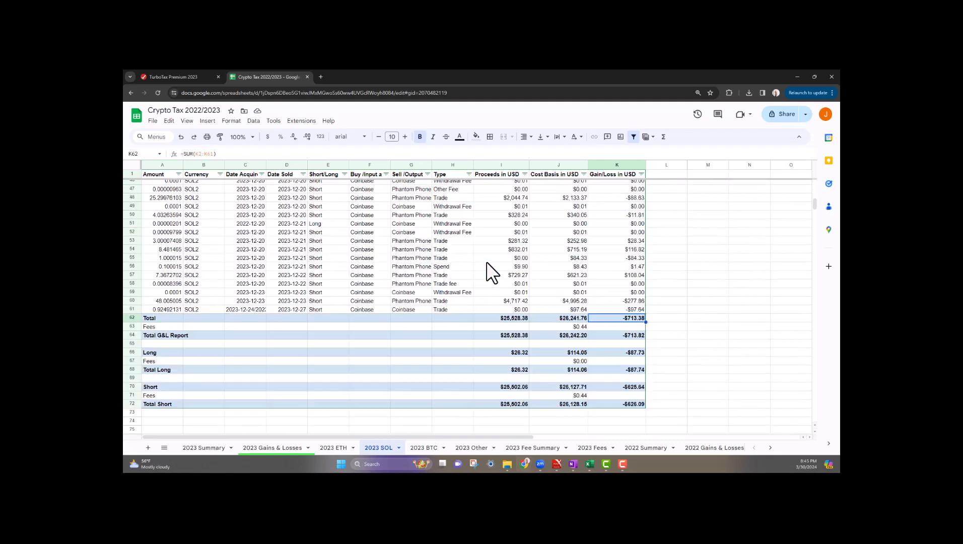
pyautogui.click(187, 73)
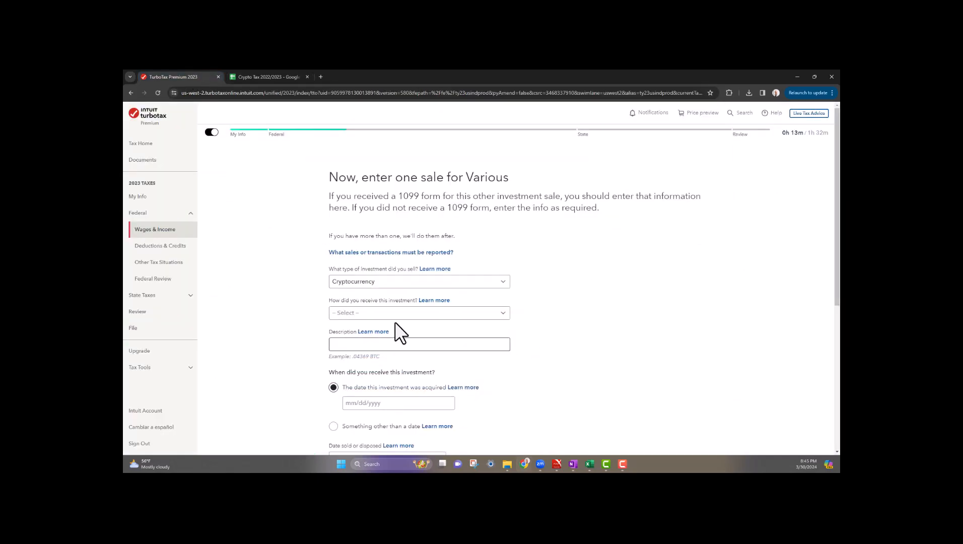
pyautogui.click(373, 313)
pyautogui.click(439, 351)
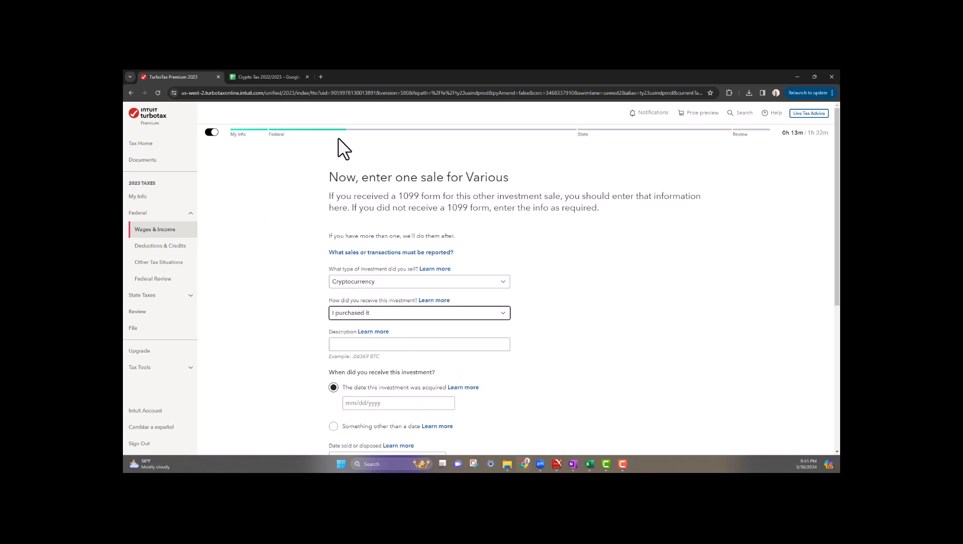
# - Look through the 2023 ETH, SOL, BTC and Other sheets to see which coin groups need their own sale entries
pyautogui.click(282, 76)
pyautogui.click(340, 448)
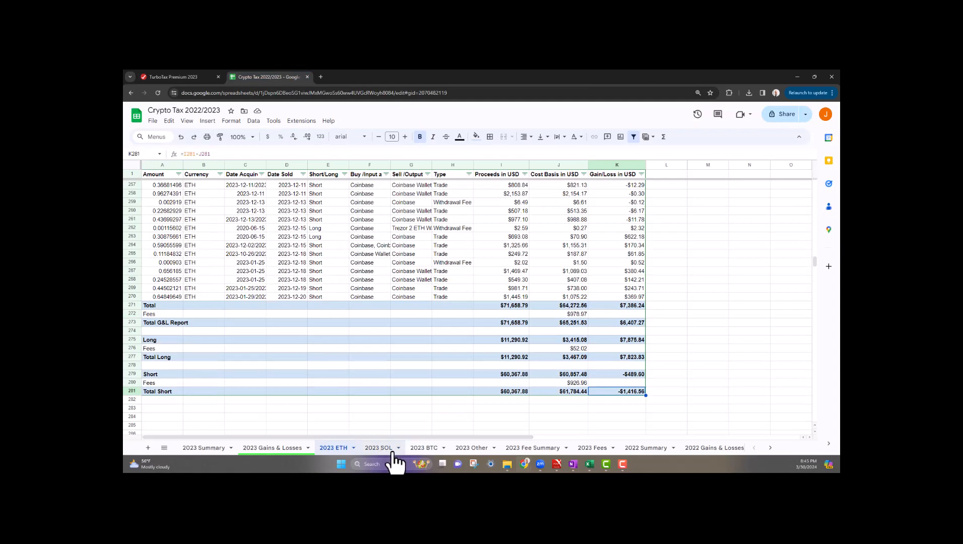
pyautogui.click(382, 448)
pyautogui.click(336, 448)
pyautogui.click(377, 449)
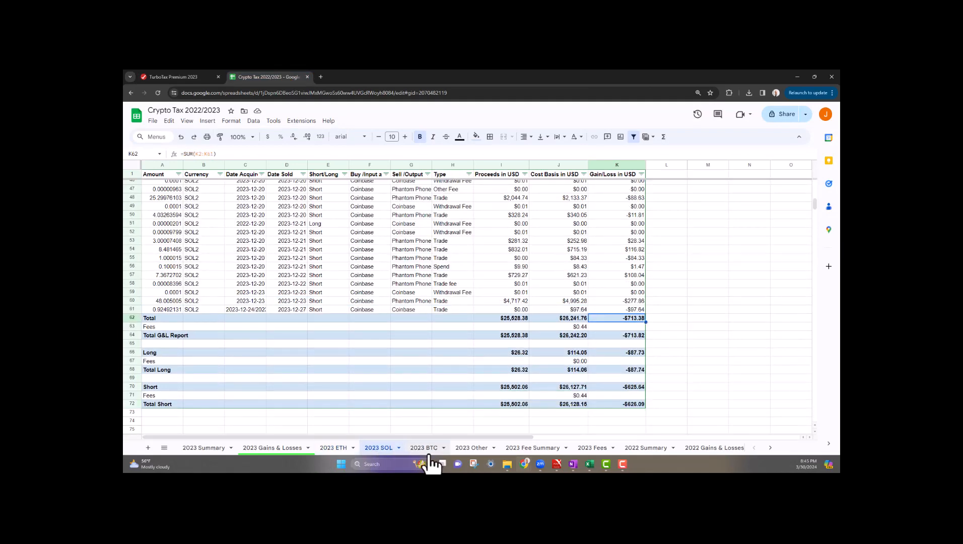
pyautogui.click(425, 448)
pyautogui.click(466, 448)
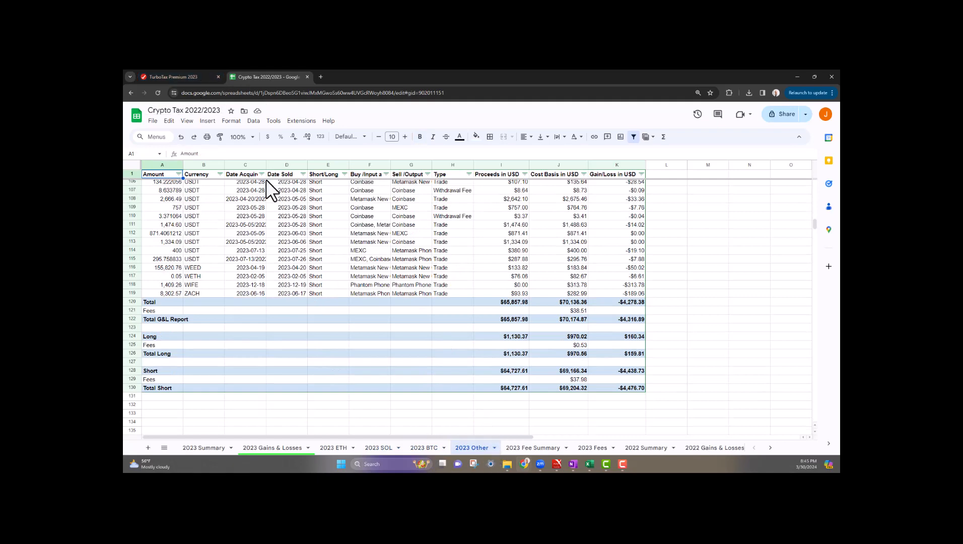
pyautogui.click(191, 76)
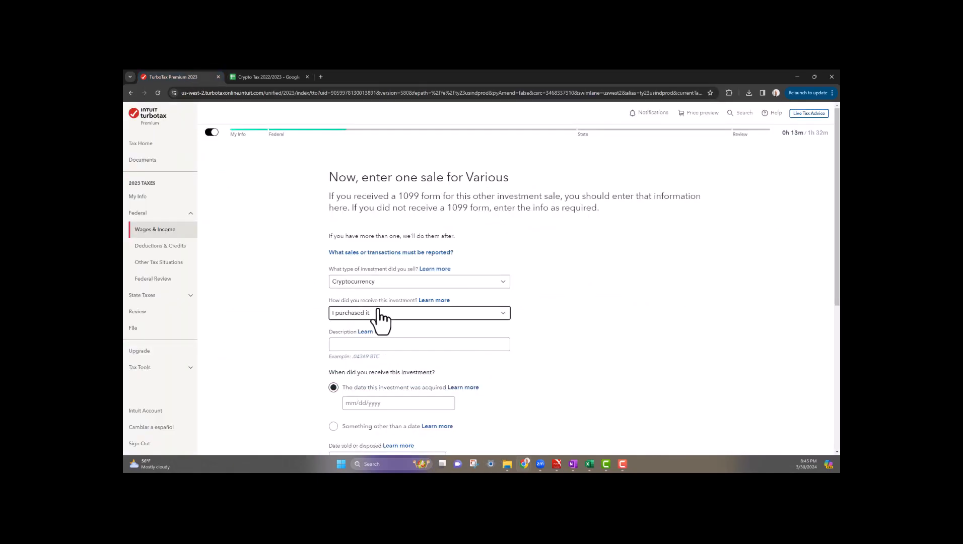
# - Describe the new sale as Other Cryptocurrencies
pyautogui.scroll(-2, 388, 292)
pyautogui.click(377, 232)
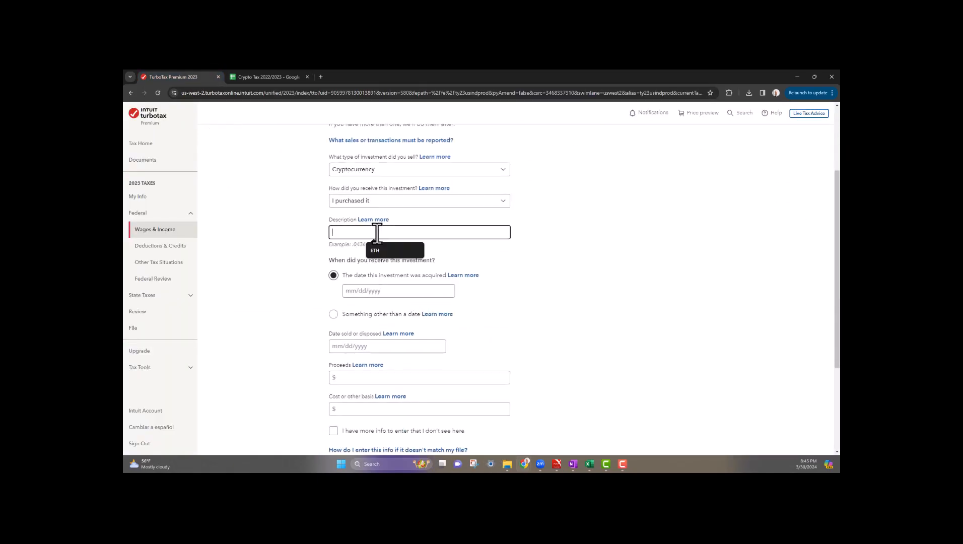
pyautogui.write('Othe')
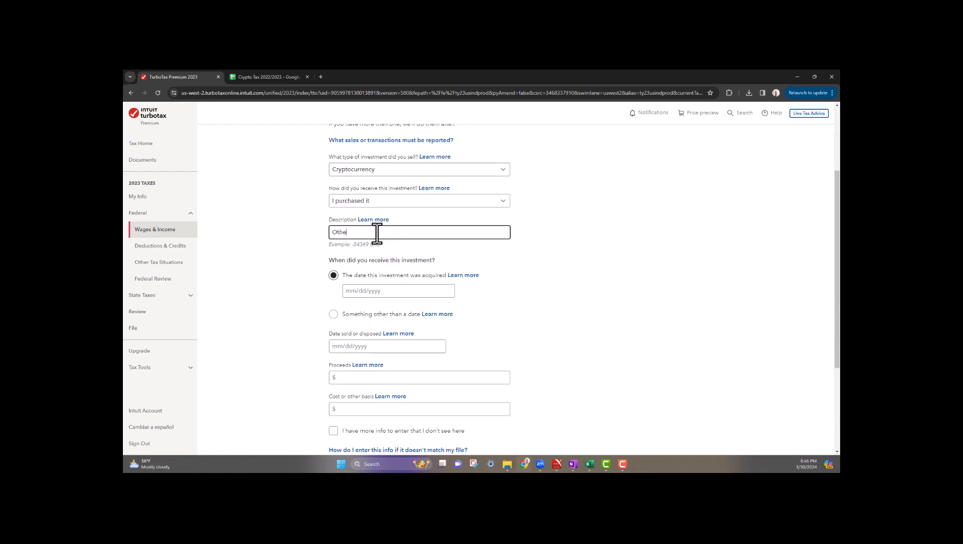
pyautogui.write('r Cyr')
pyautogui.write('rp')
pyautogui.press('BackSpace')
pyautogui.write('yptocurrencie')
pyautogui.click(543, 284)
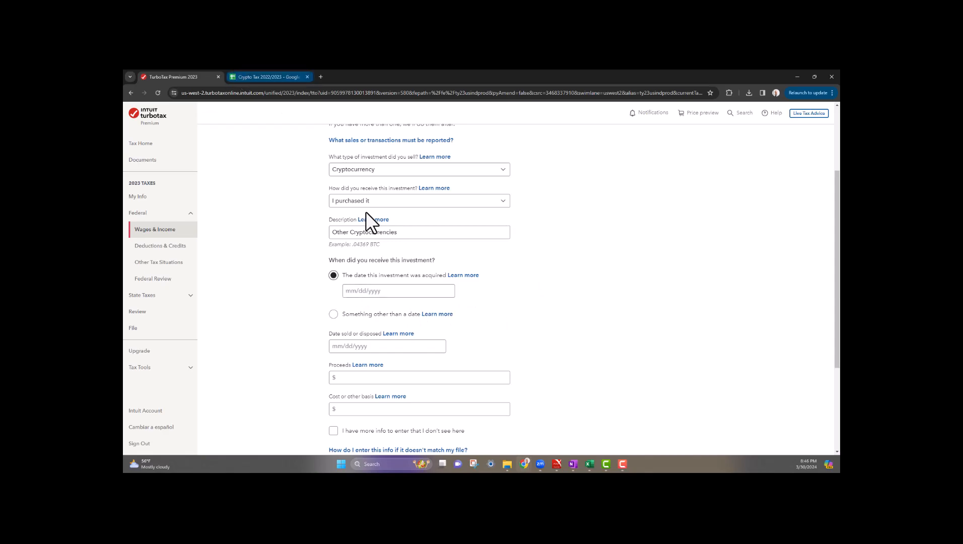
# - Examine the coins listed on the 2023 Other sheet and the proceeds in its Total Short and Total Long rows
pyautogui.click(286, 77)
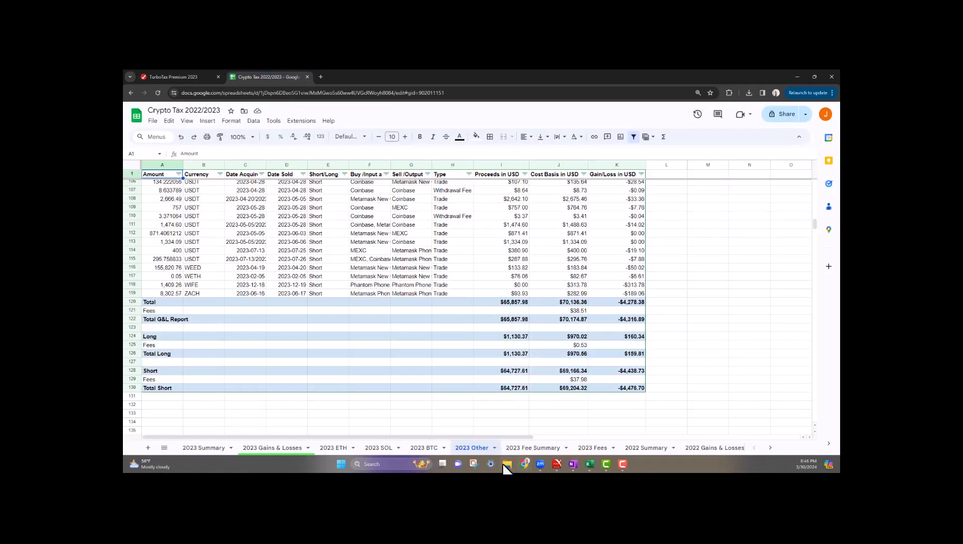
pyautogui.scroll(20, 208, 298)
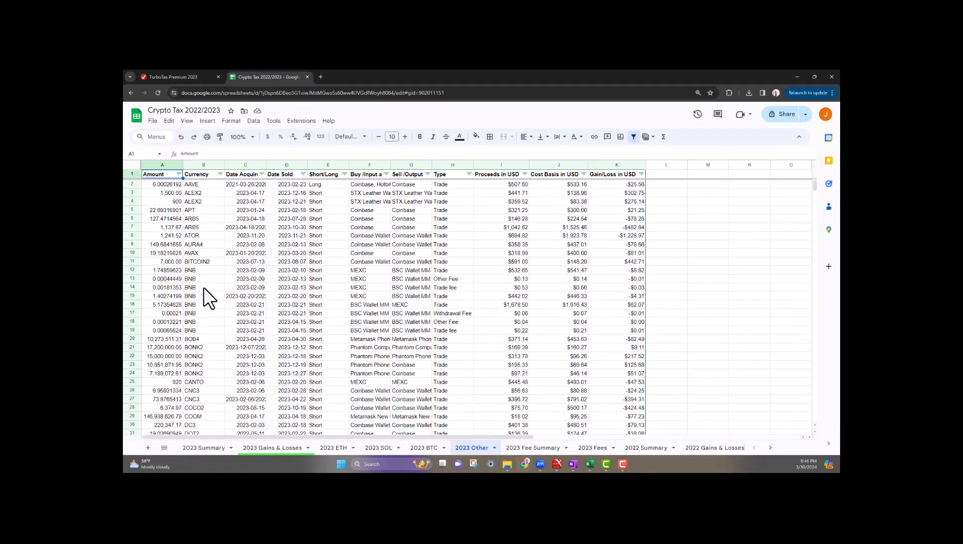
pyautogui.scroll(-13, 248, 355)
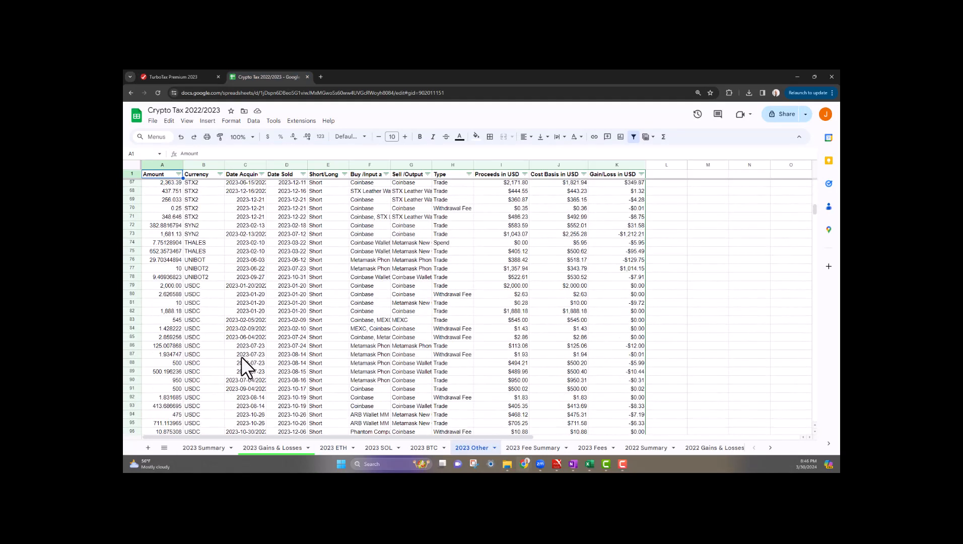
pyautogui.scroll(-5, 242, 356)
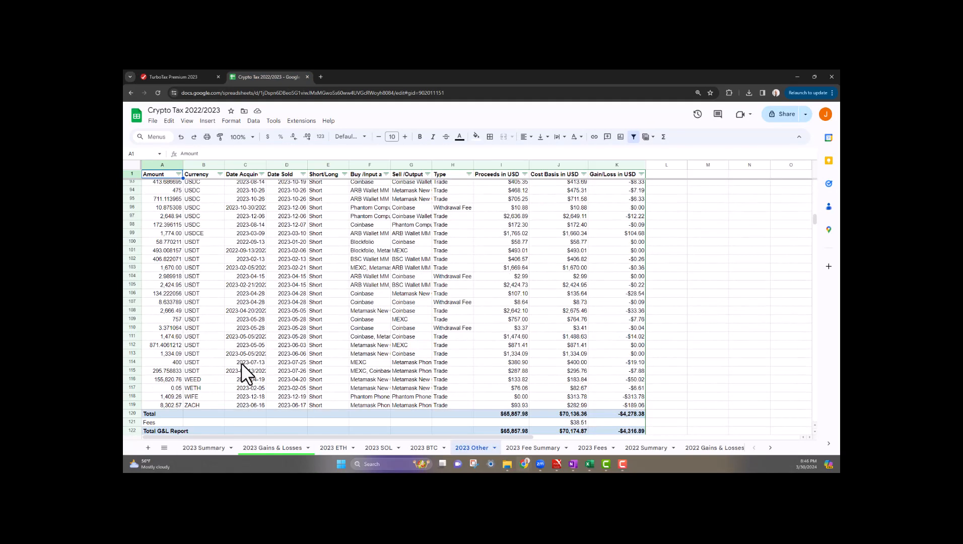
pyautogui.click(171, 198)
pyautogui.scroll(18, 242, 280)
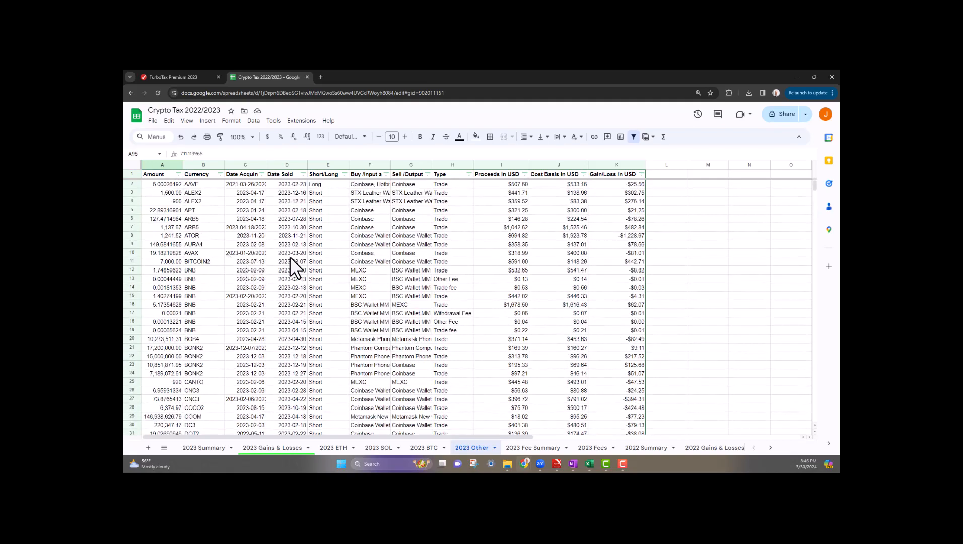
pyautogui.scroll(-20, 297, 282)
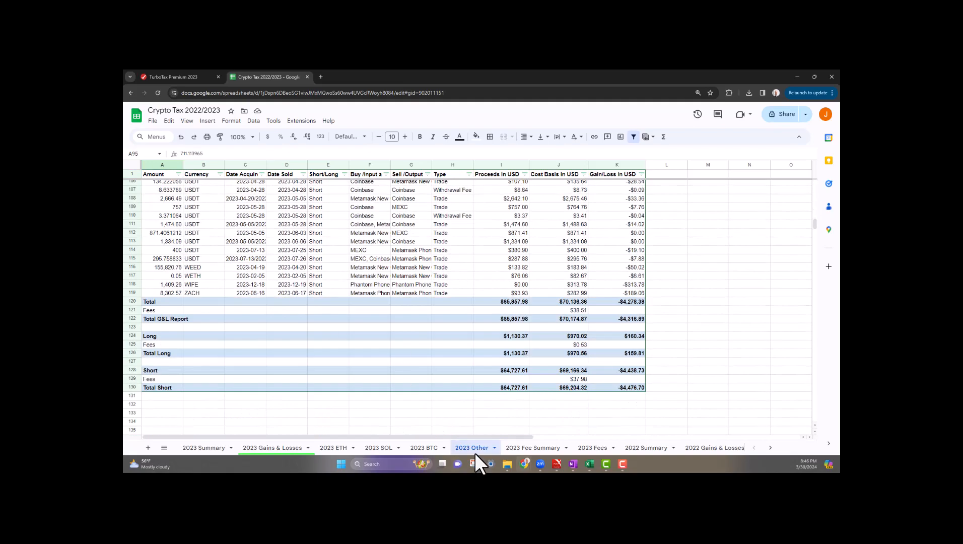
pyautogui.click(517, 389)
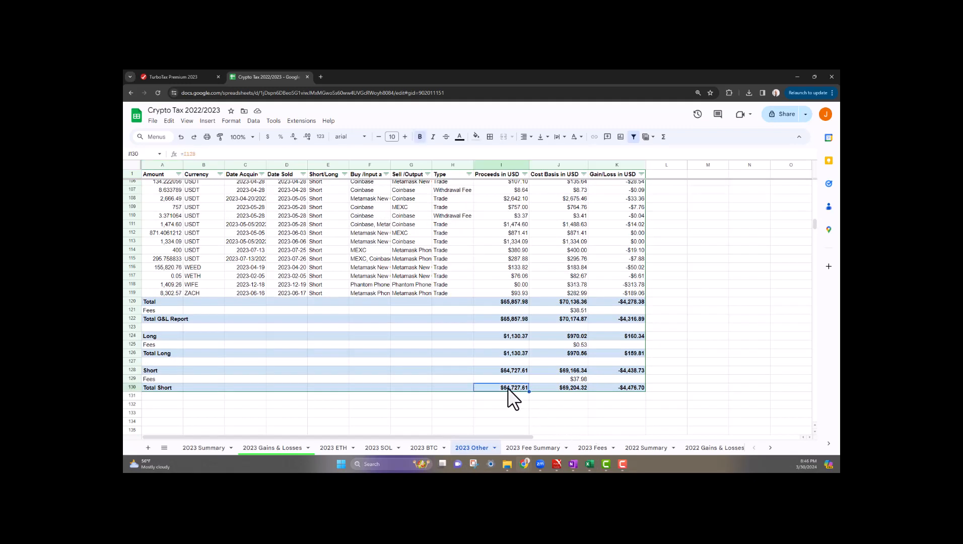
pyautogui.click(508, 353)
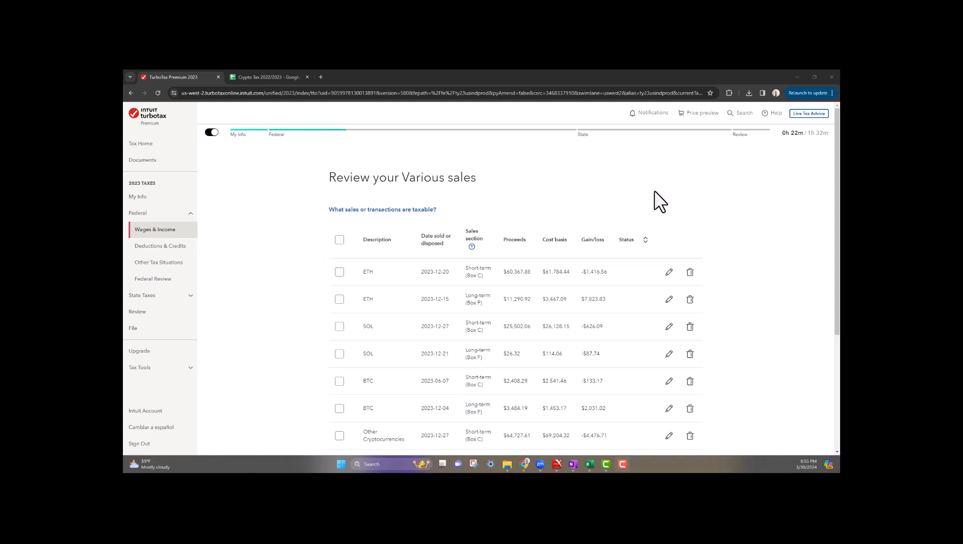
# - Compare the gain/loss of the Other Cryptocurrencies sales in TurboTax with the Total Long and Total Short rows of the 2023 Other sheet
pyautogui.scroll(-3, 471, 229)
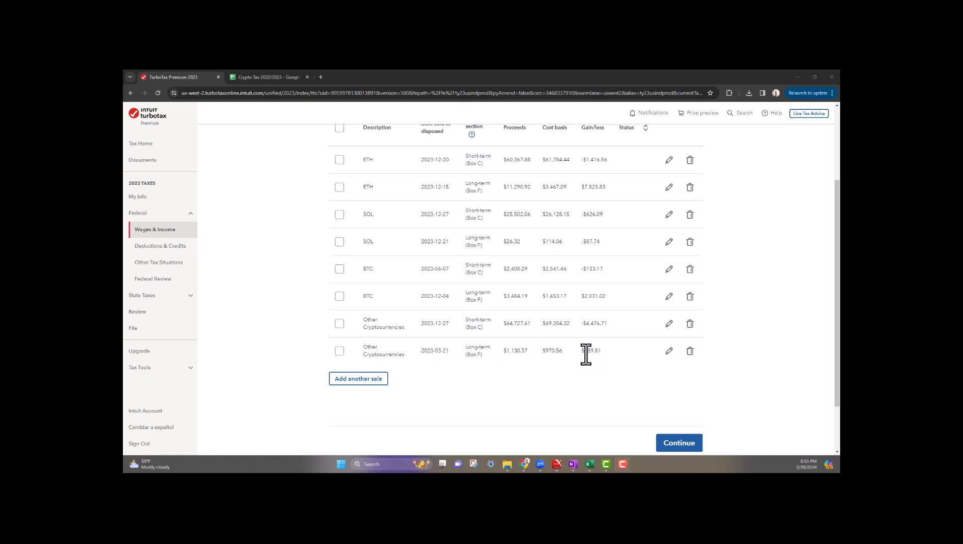
pyautogui.moveTo(580, 351); pyautogui.dragTo(600, 351)
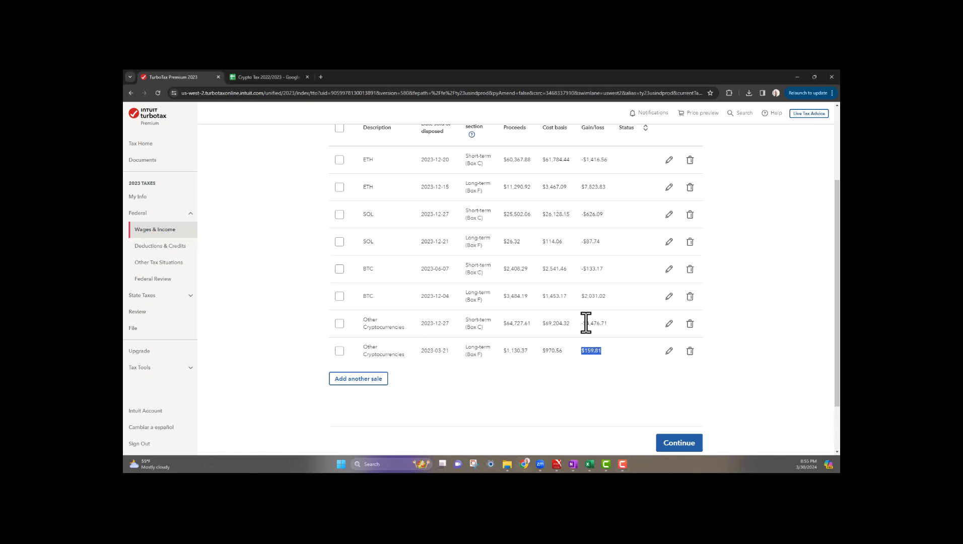
pyautogui.click(274, 76)
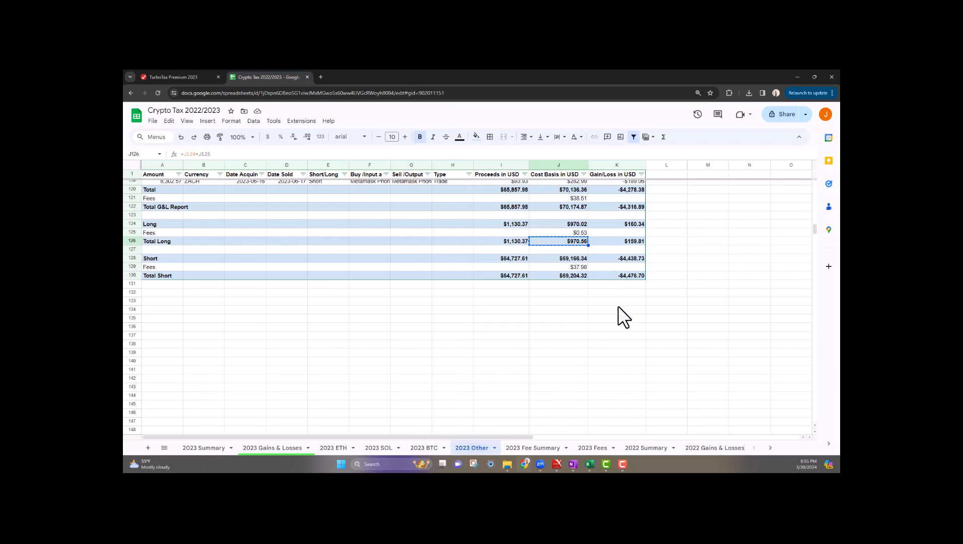
pyautogui.click(204, 77)
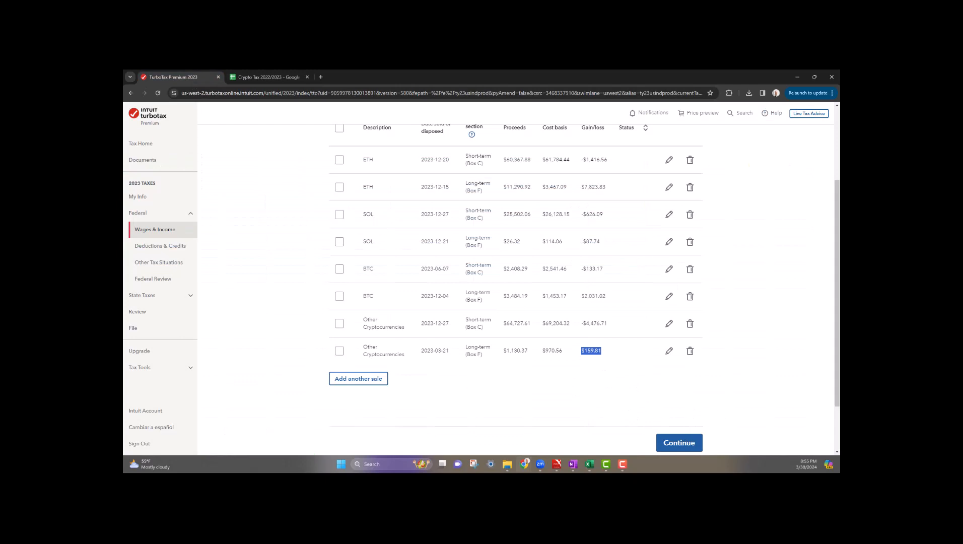
# - Finish the review of the Various sales and proceed to the investment income summary with the Crypto (Gain/Loss) entry
pyautogui.click(672, 445)
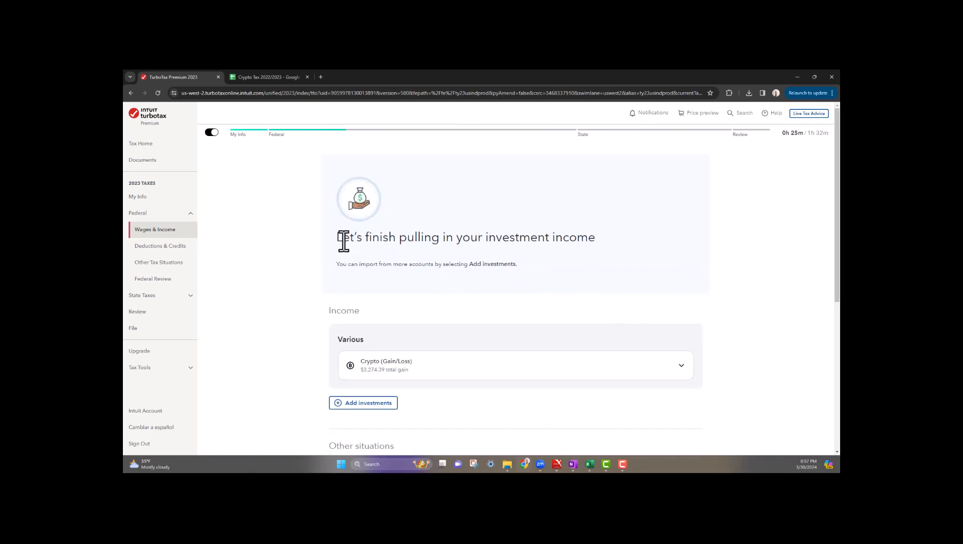
pyautogui.moveTo(338, 239); pyautogui.dragTo(579, 256)
pyautogui.click(578, 254)
pyautogui.scroll(-2, 564, 324)
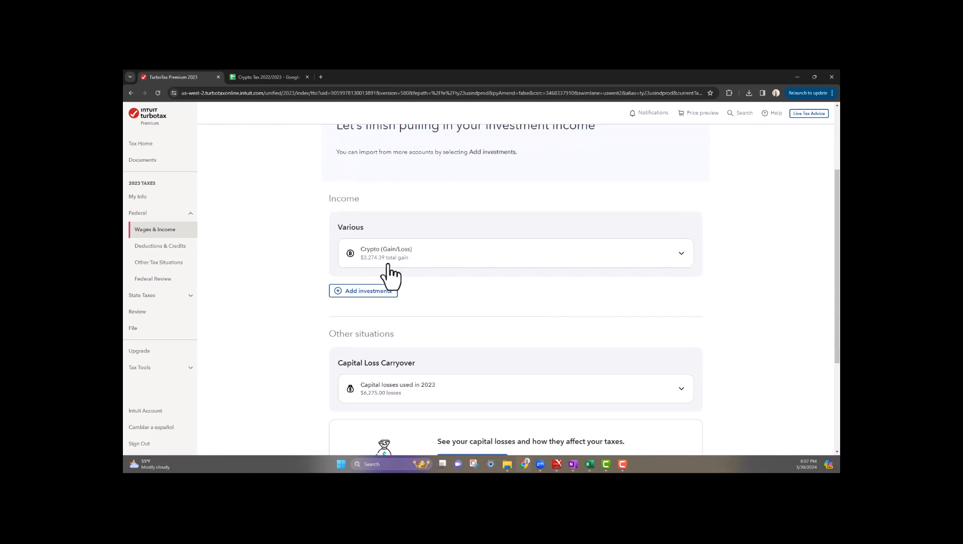
# - Check TurboTax's total crypto gain against the Total G&L Report row of the 2023 Gains & Losses sheet
pyautogui.click(273, 76)
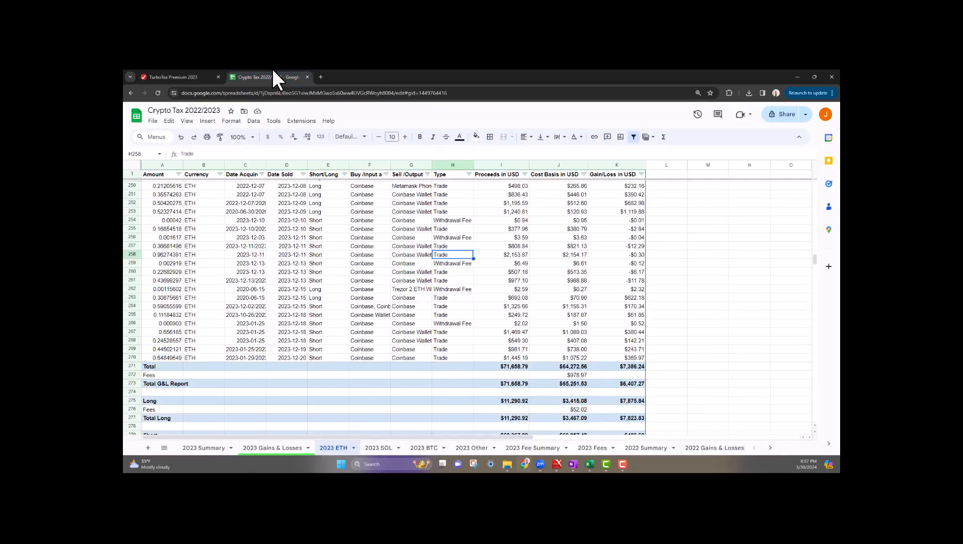
pyautogui.click(275, 448)
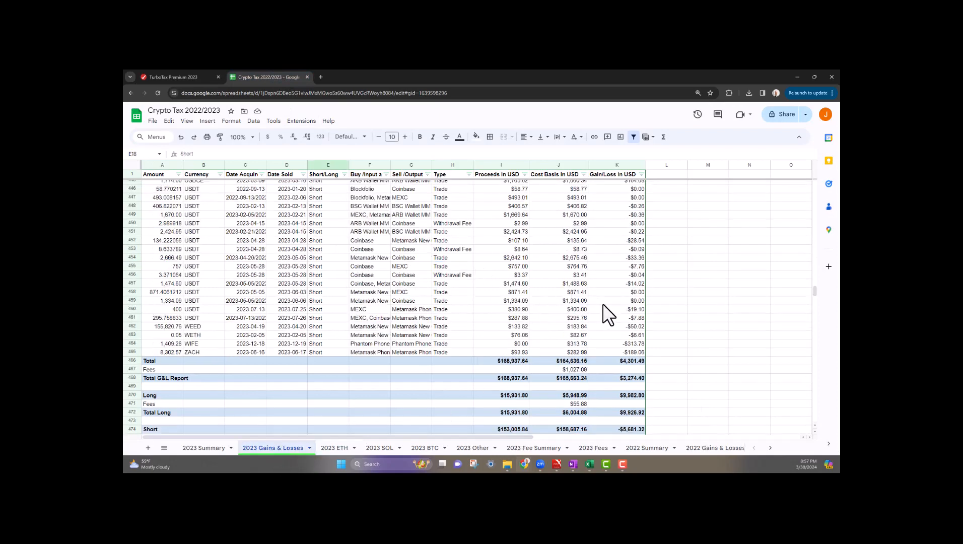
pyautogui.scroll(-3, 604, 307)
pyautogui.click(624, 267)
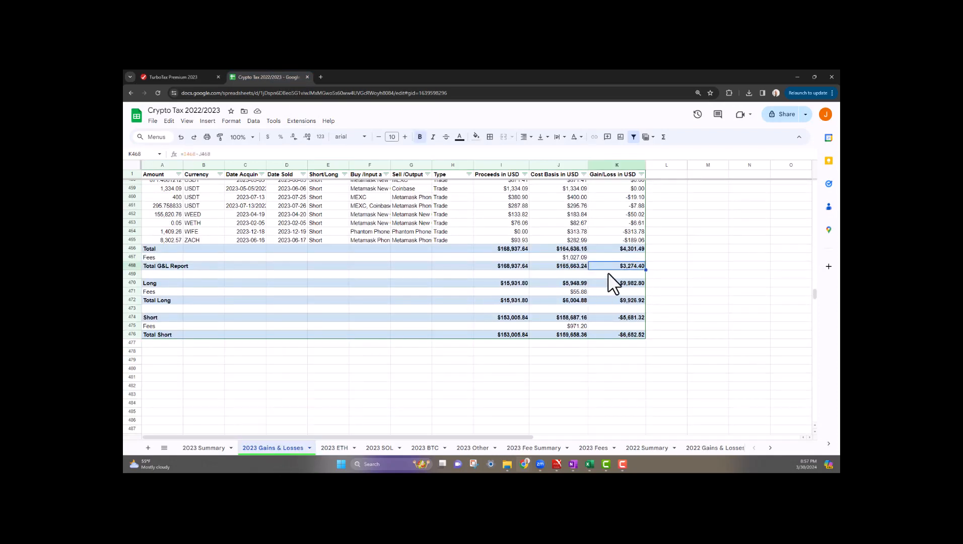
pyautogui.click(202, 77)
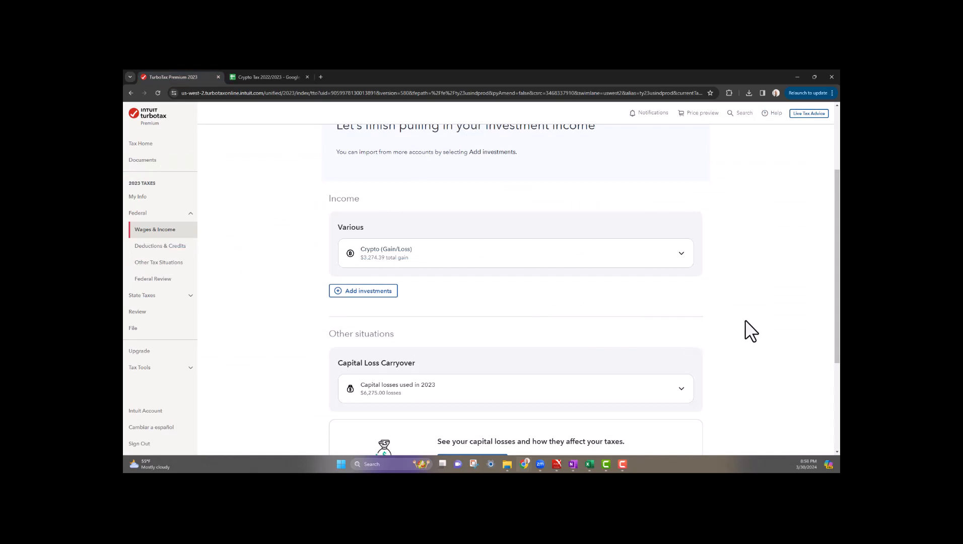
# - Confirm the investment income and continue past the capital losses summary to the 2023 income overview
pyautogui.scroll(-3, 753, 328)
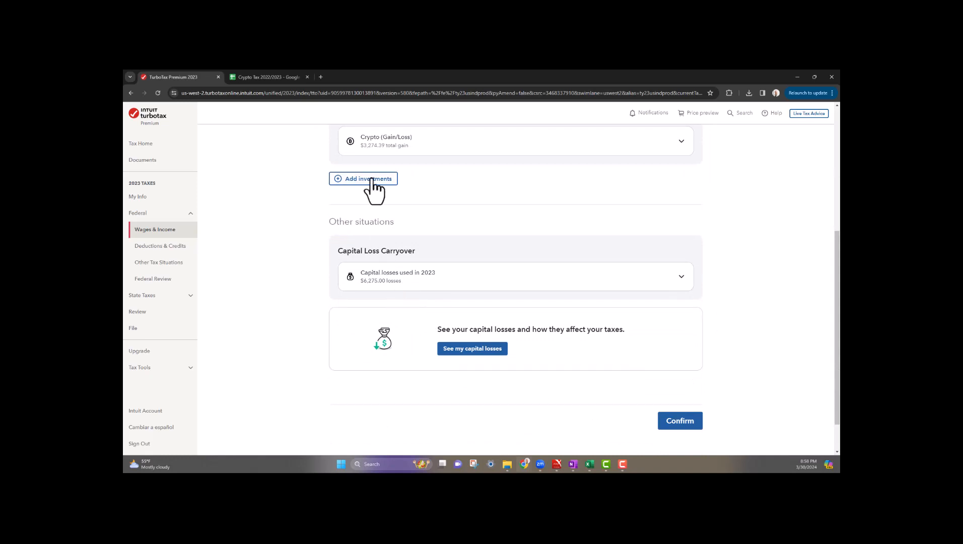
pyautogui.click(681, 423)
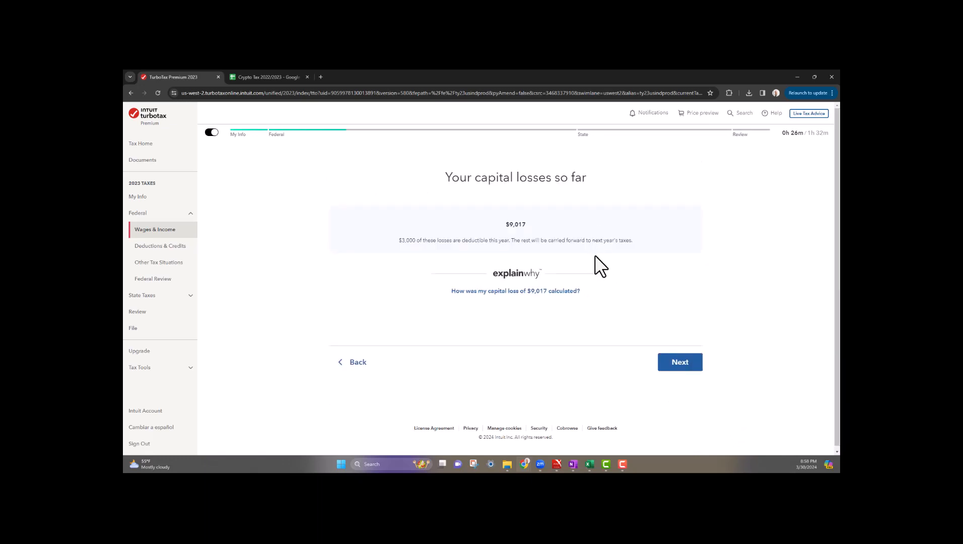
pyautogui.click(673, 367)
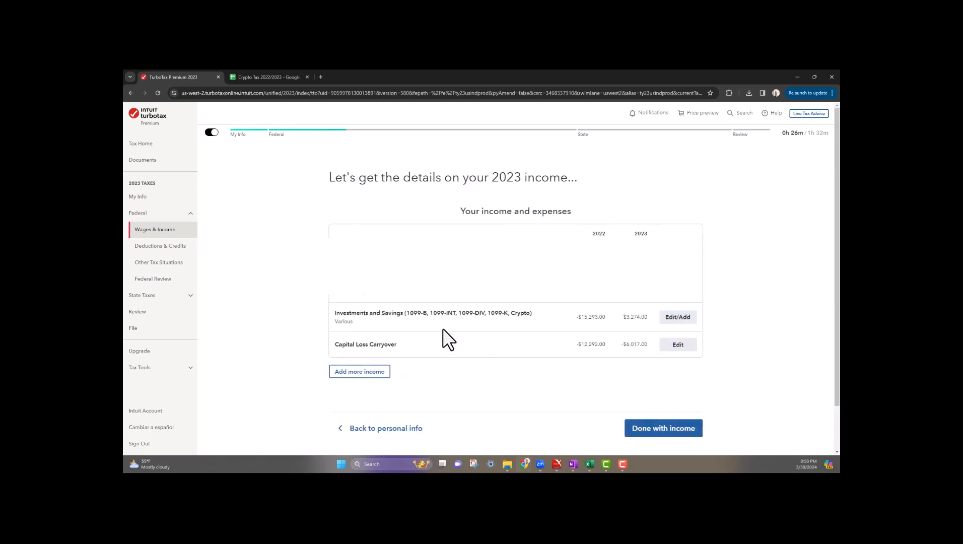
# - Review the Investments and Savings and Capital Loss Carryover rows in the income overview, and revisit the 2023 Gains & Losses totals
pyautogui.moveTo(333, 313); pyautogui.dragTo(641, 316)
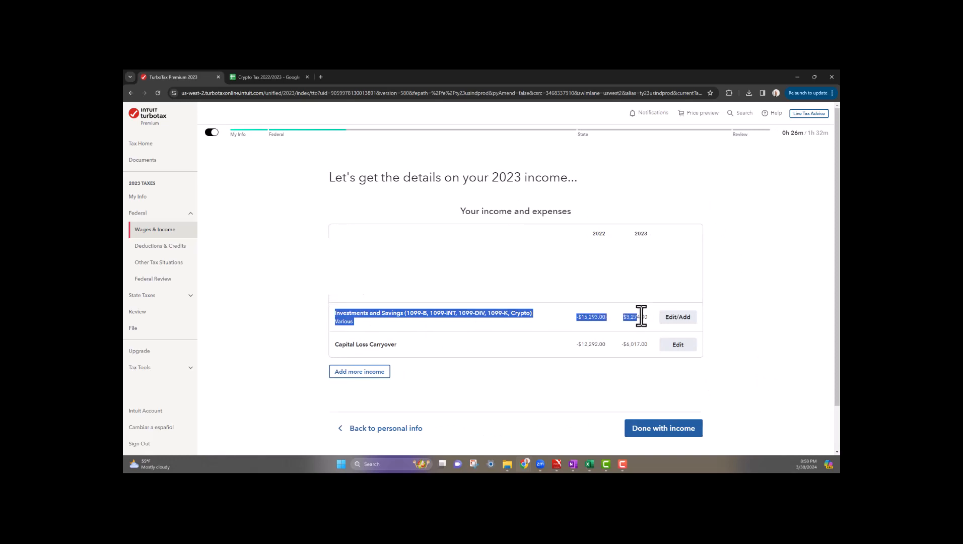
pyautogui.click(736, 318)
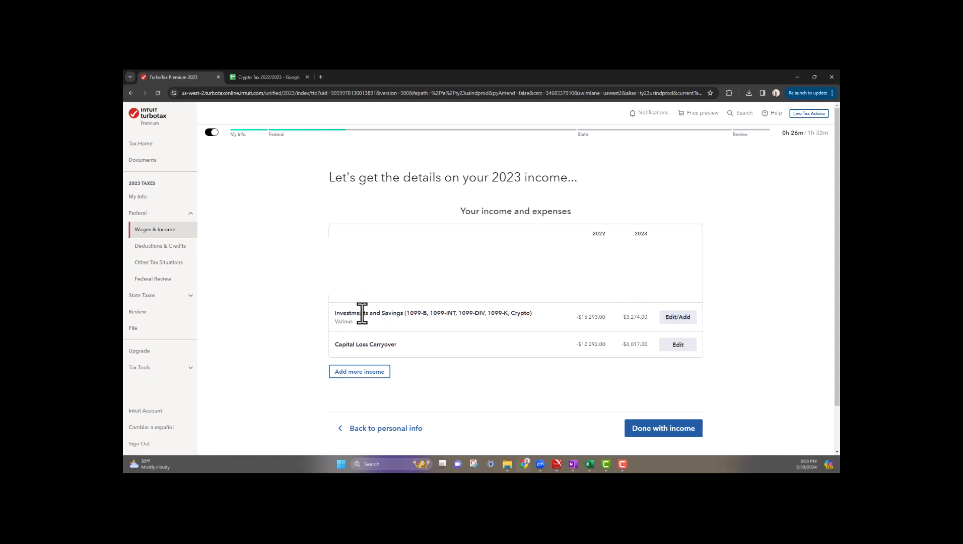
pyautogui.moveTo(335, 313); pyautogui.dragTo(709, 333)
pyautogui.click(769, 325)
pyautogui.moveTo(336, 347); pyautogui.dragTo(505, 349)
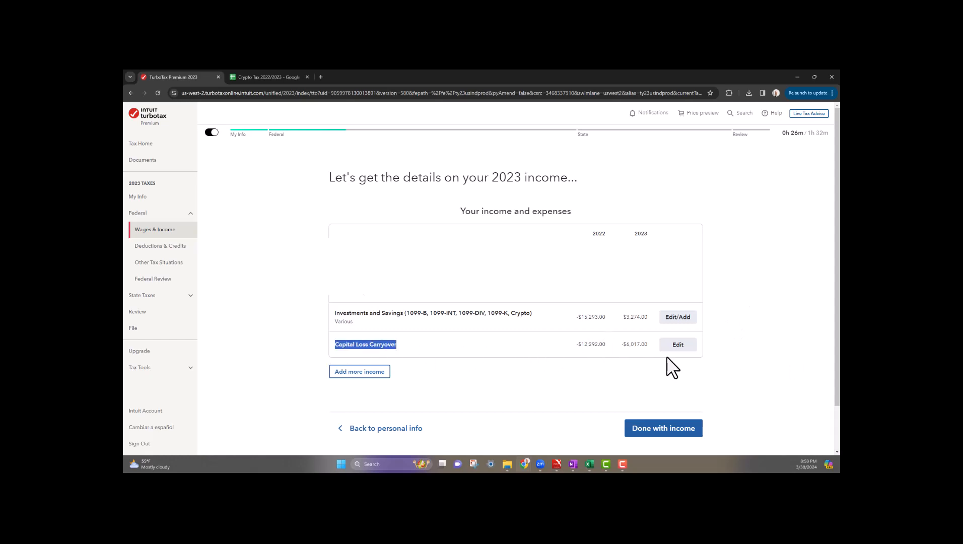
pyautogui.click(739, 353)
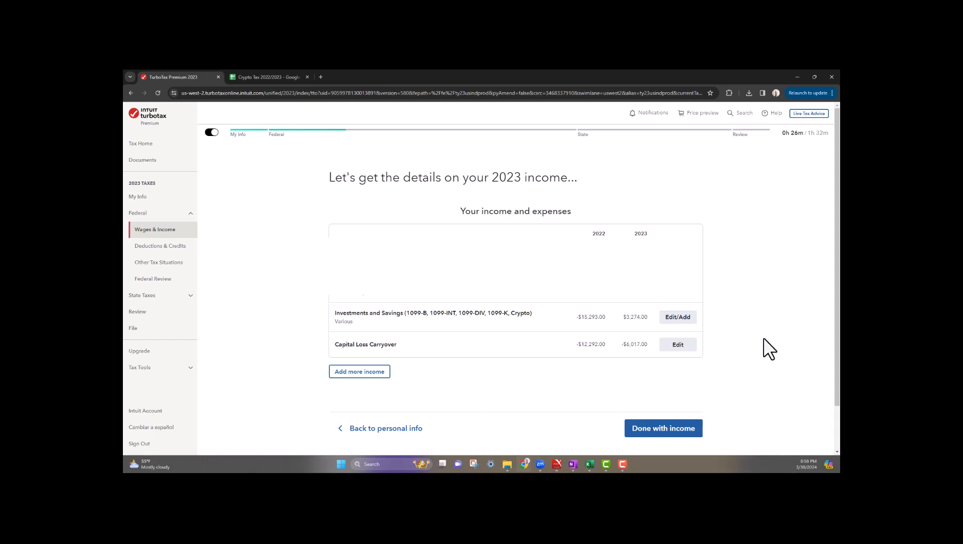
pyautogui.scroll(-1, 769, 348)
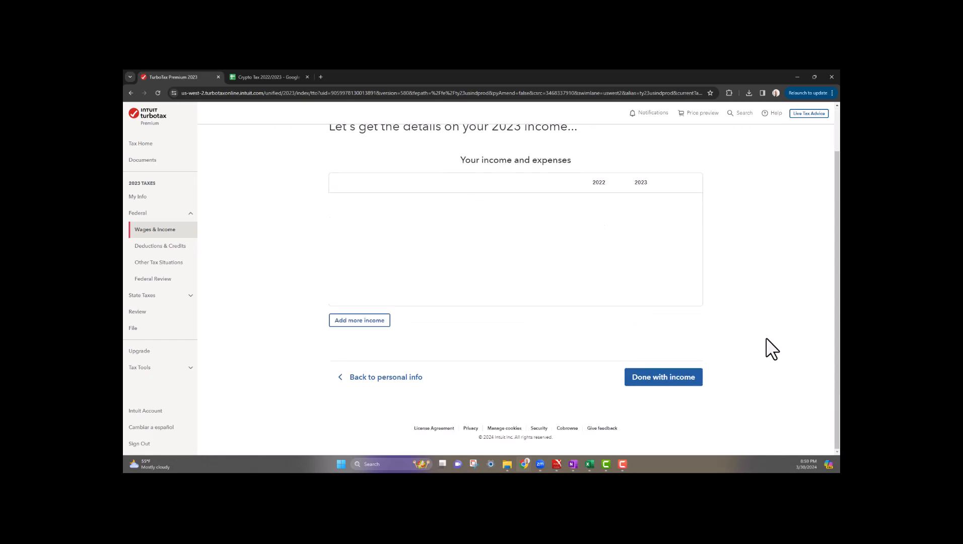
pyautogui.click(292, 77)
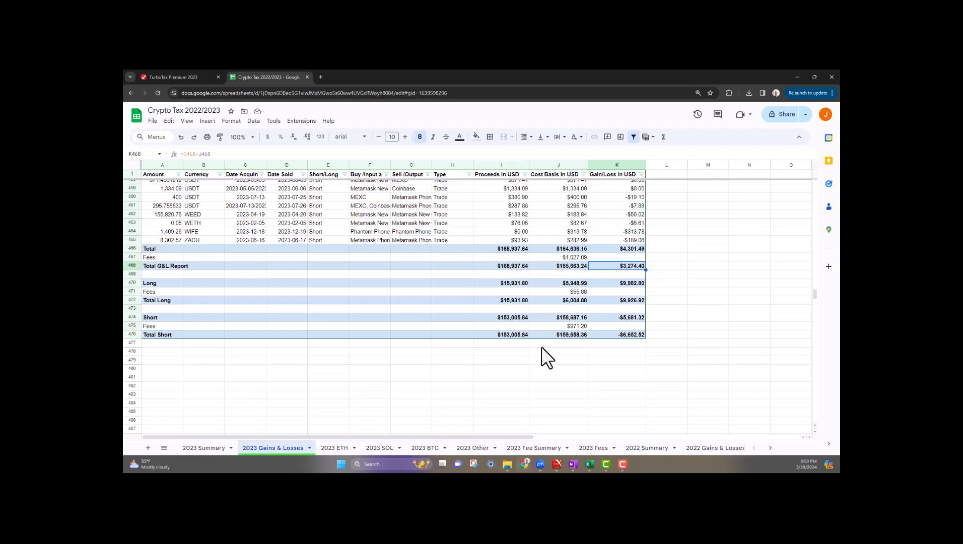
pyautogui.click(193, 72)
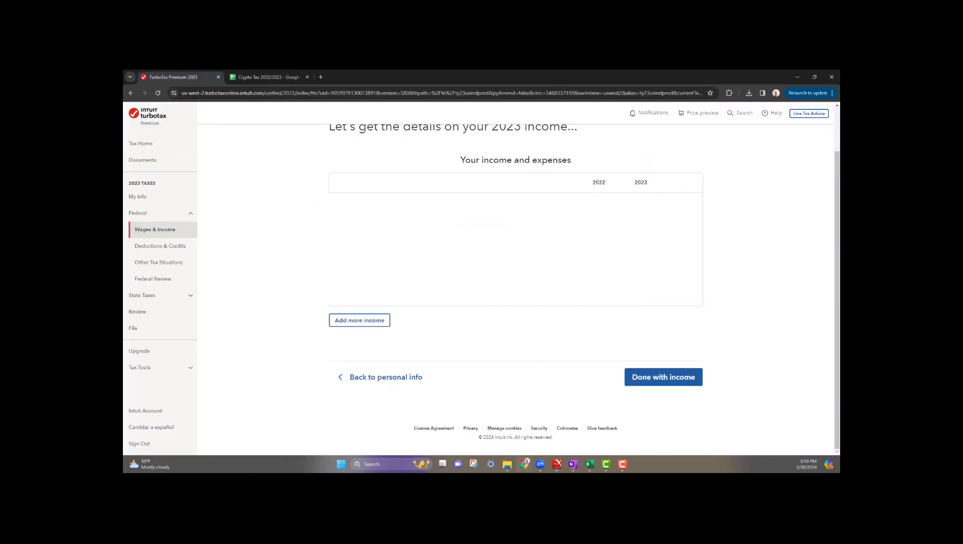